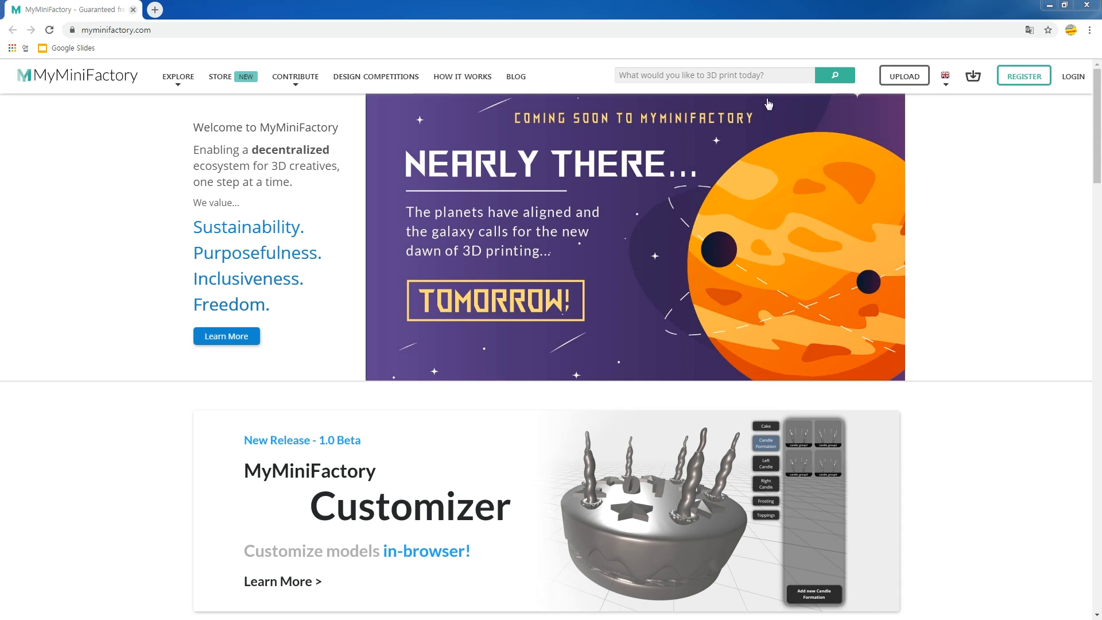
Search MyMiniFactory for "thanos" and open the Thanos (Infinity War) bust from the results
text(thanos)
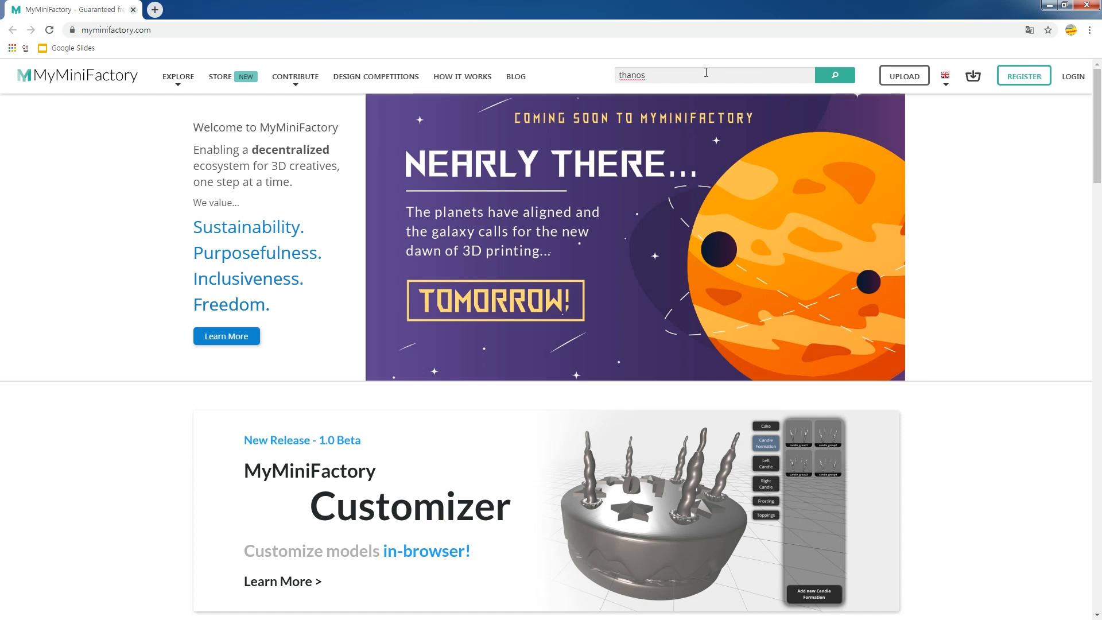
key(Return)
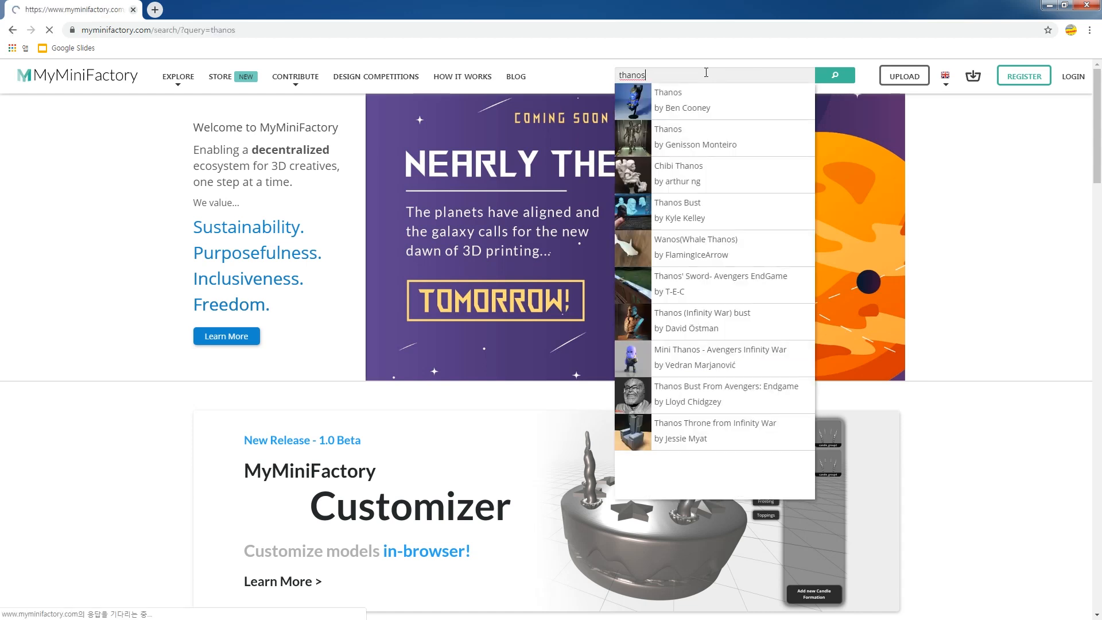
scroll(657, 423, down, 3)
scroll(251, 358, down, 5)
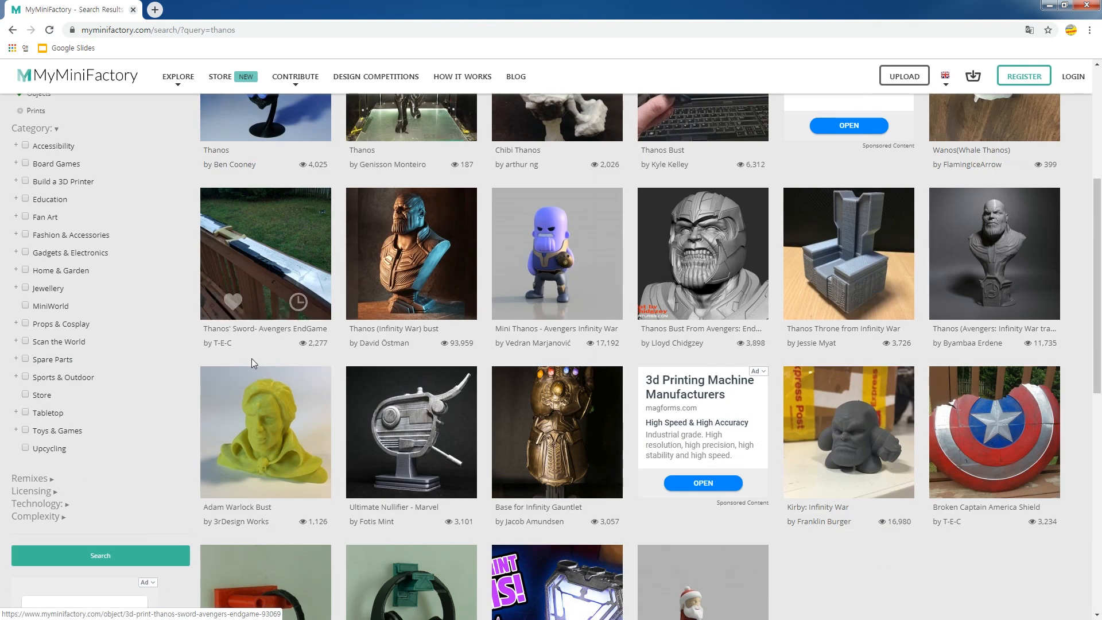
scroll(251, 358, down, 3)
scroll(691, 392, up, 4)
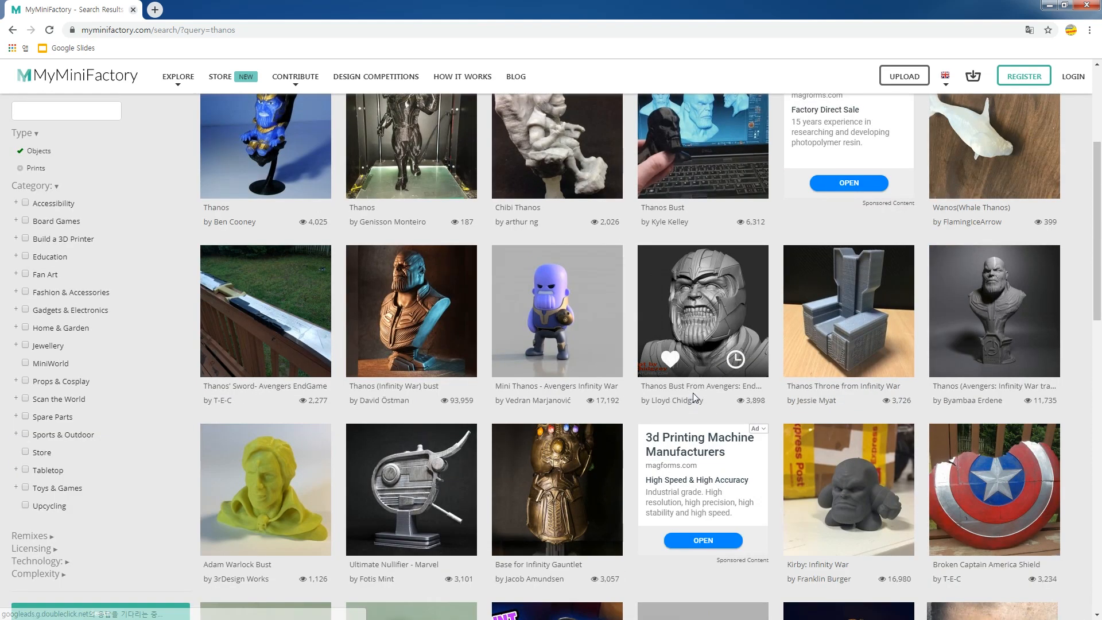
scroll(693, 393, up, 2)
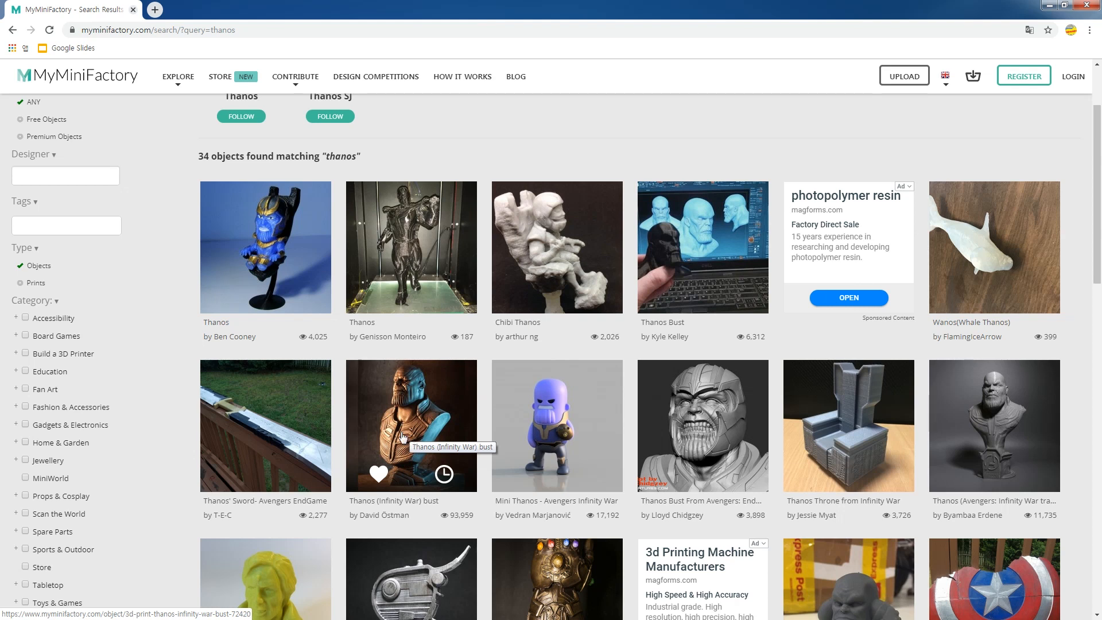
click(401, 441)
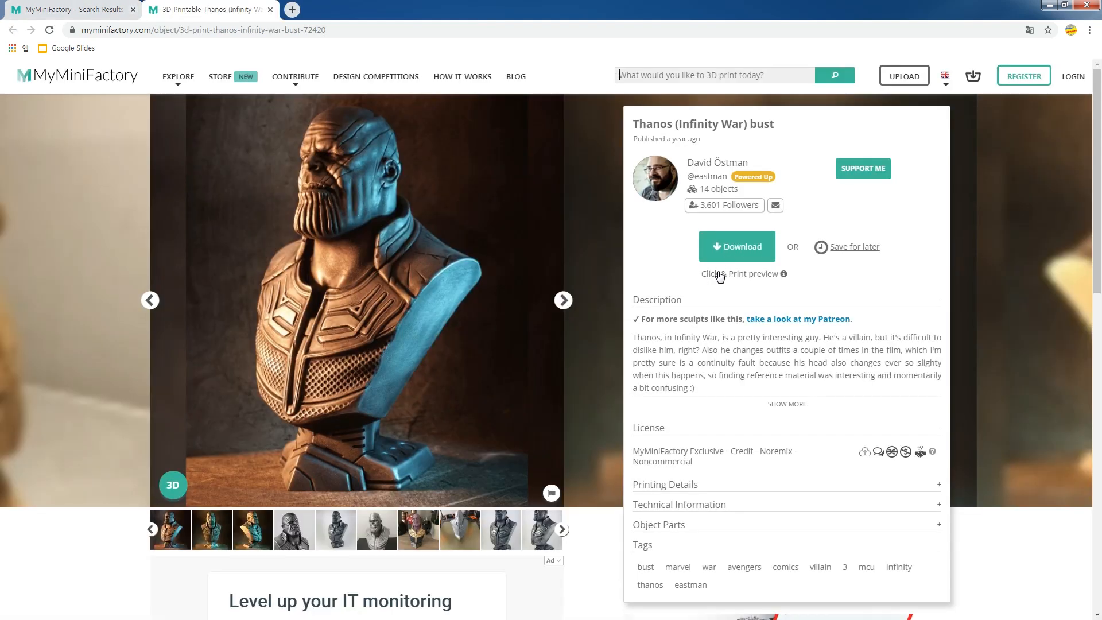
View the bust's Click & Print preview and download the model as repaired_thanos-bust-fdm.stl
click(751, 275)
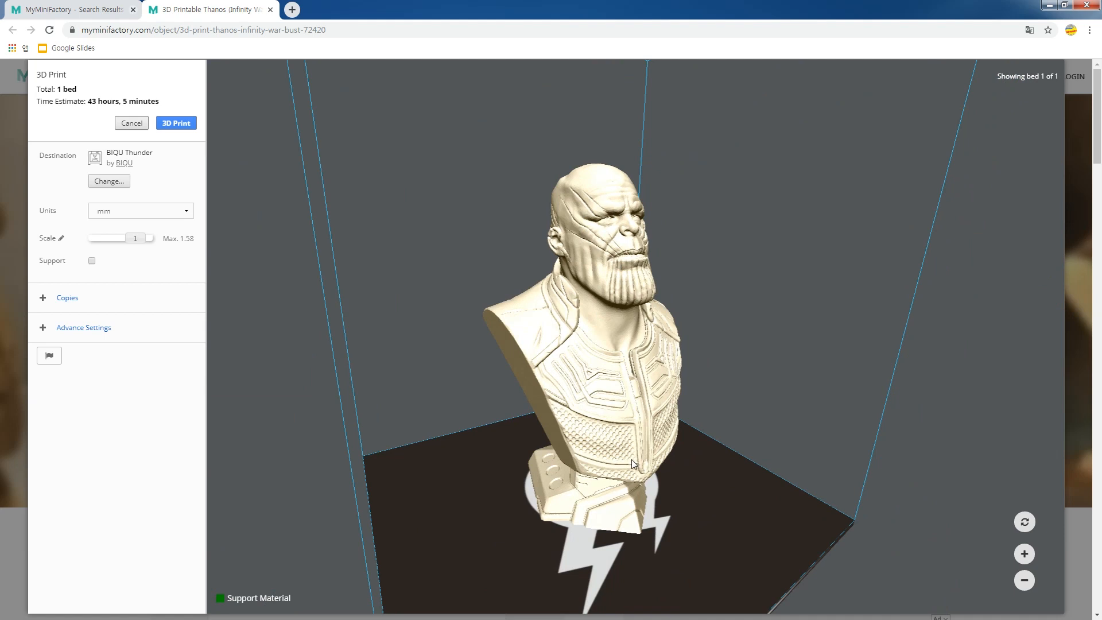
key(Escape)
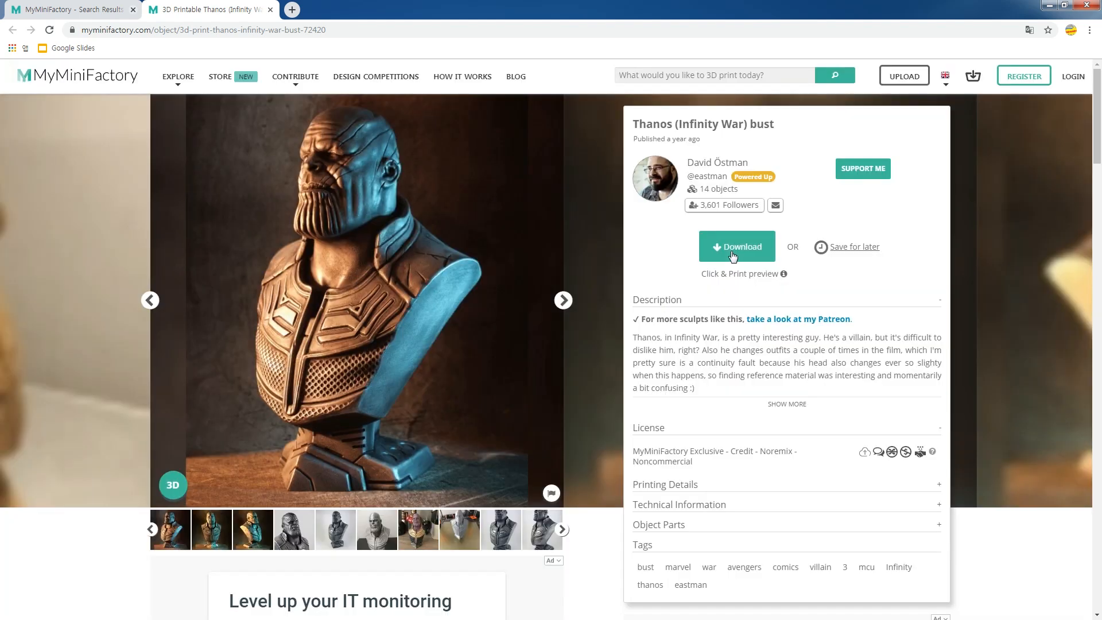
click(732, 257)
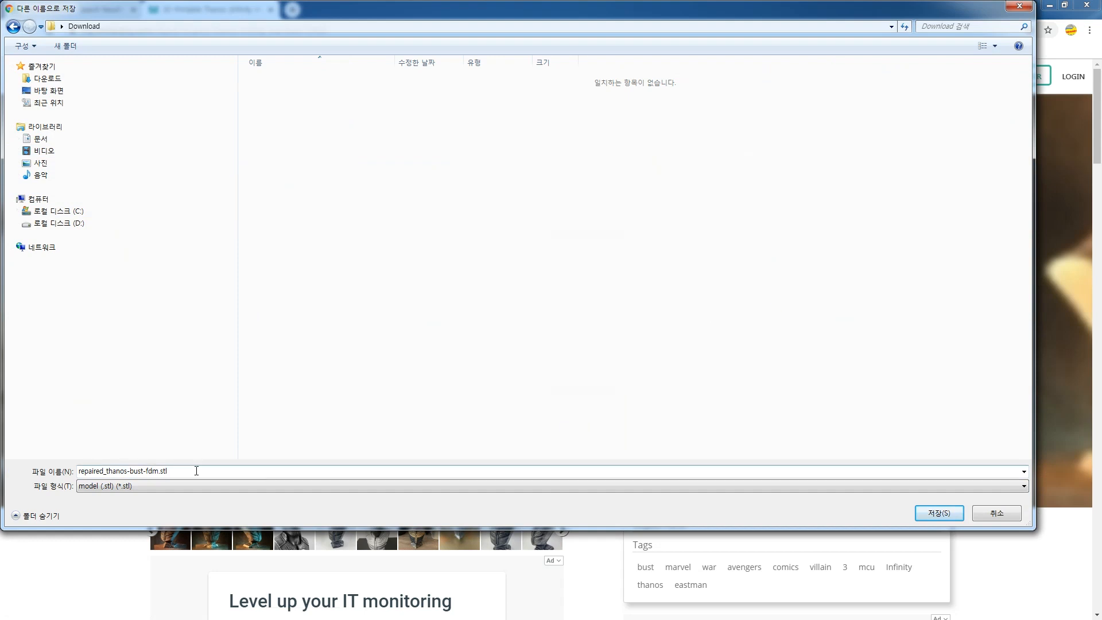
click(937, 514)
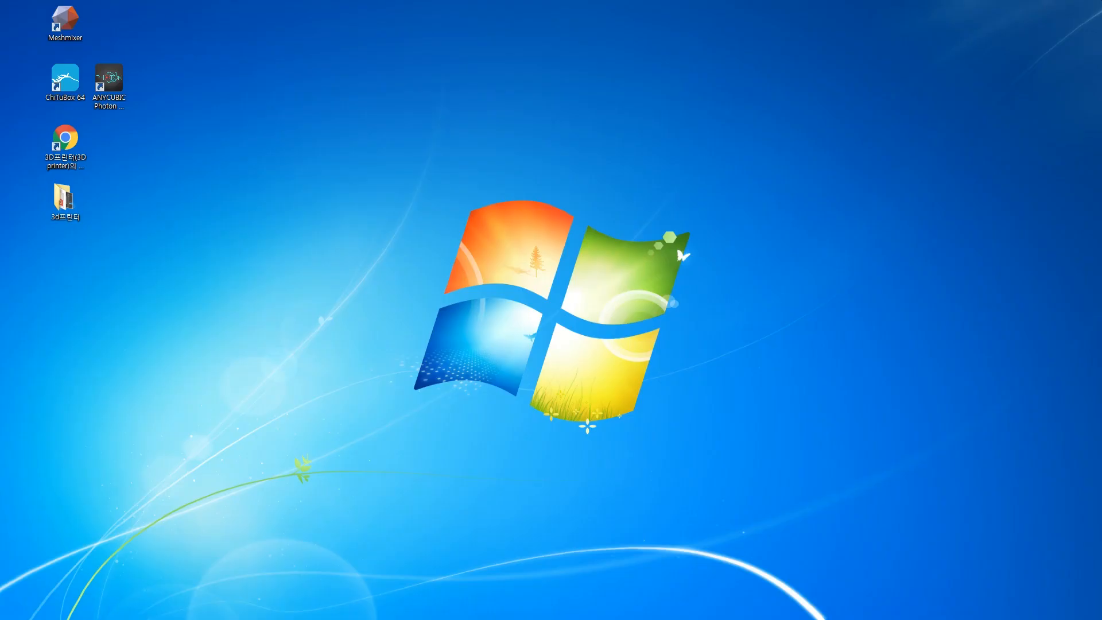
Switch to ChiTuBox, load repaired_thanos-bust-fdm.stl and scale the oversized bust to fit the build plate
click(70, 66)
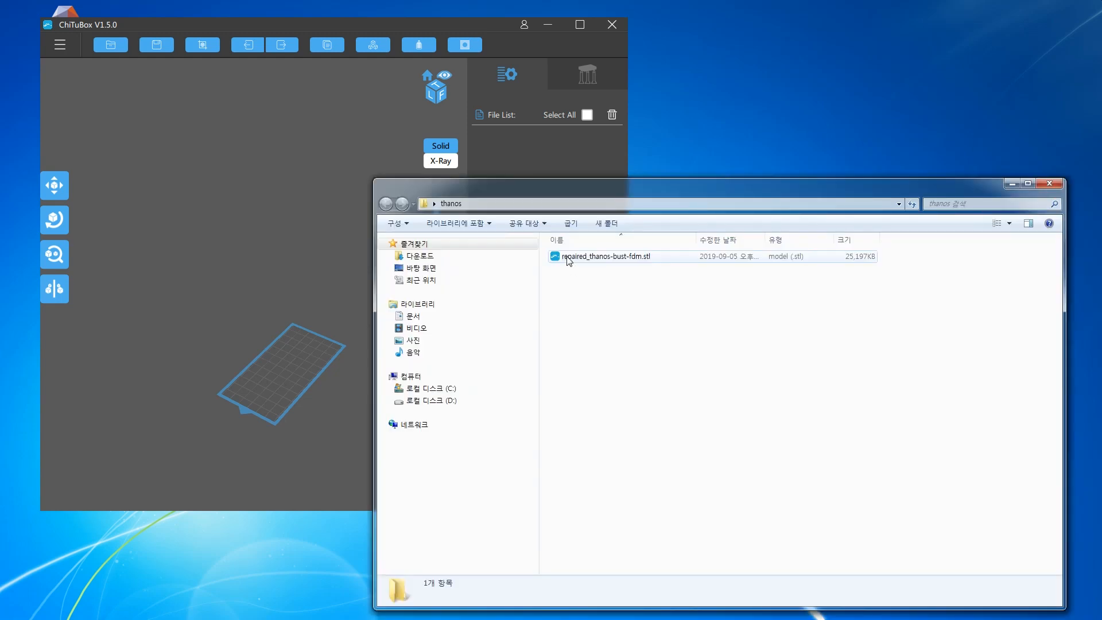
drag(569, 261, 270, 301)
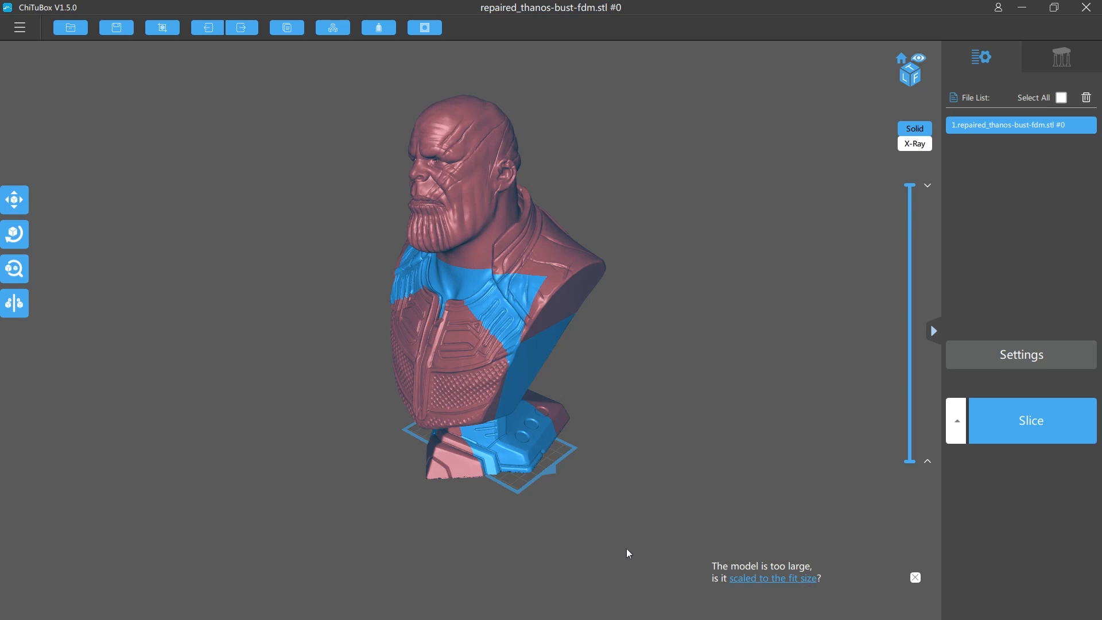
click(770, 578)
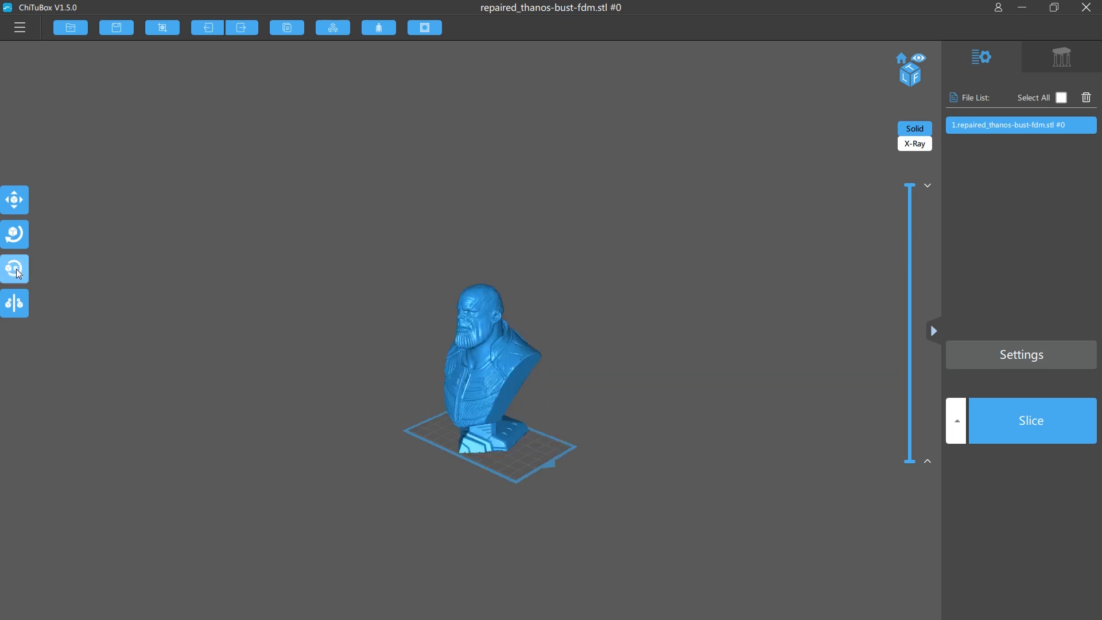
click(16, 270)
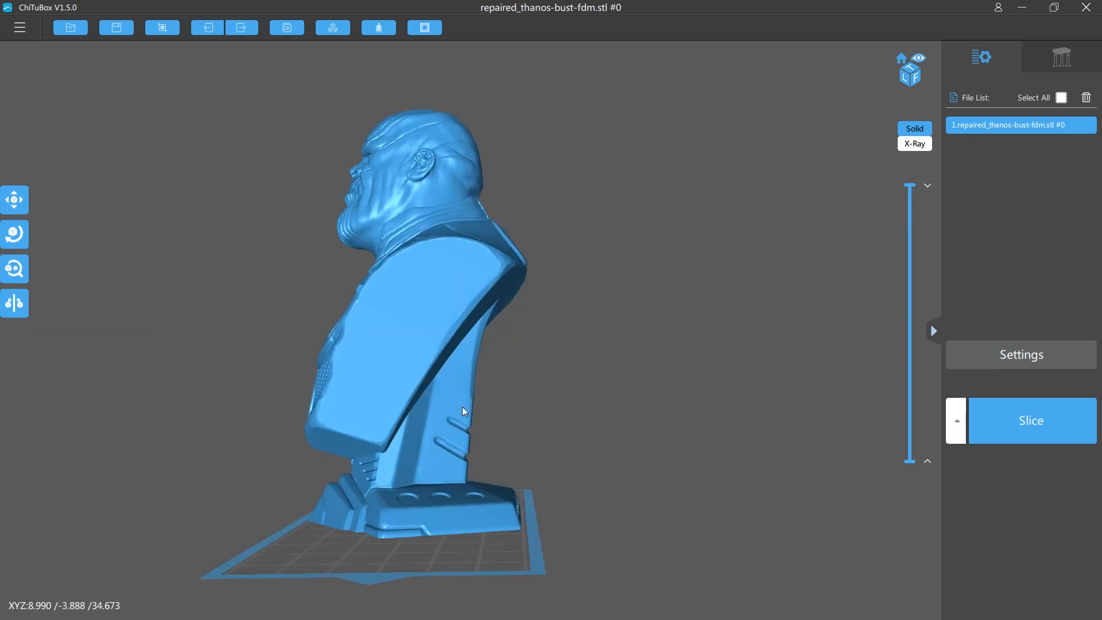
Examine the overhangs on the bust's chin, jaw, ear and nose in support editing mode
right_drag(463, 407, 442, 526)
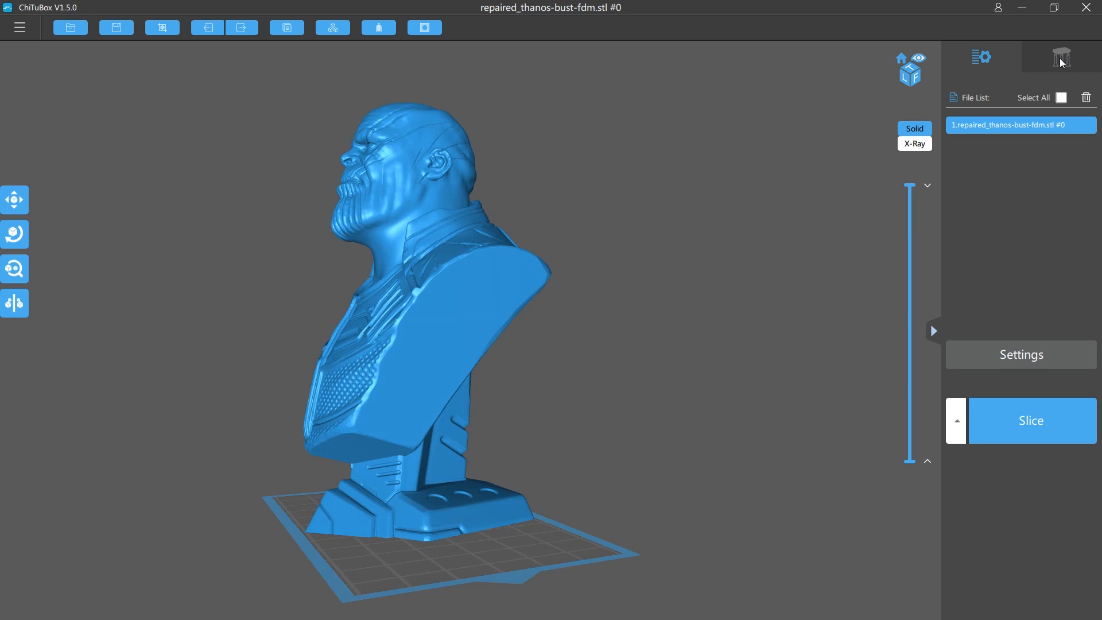
click(1063, 60)
scroll(417, 563, up, 3)
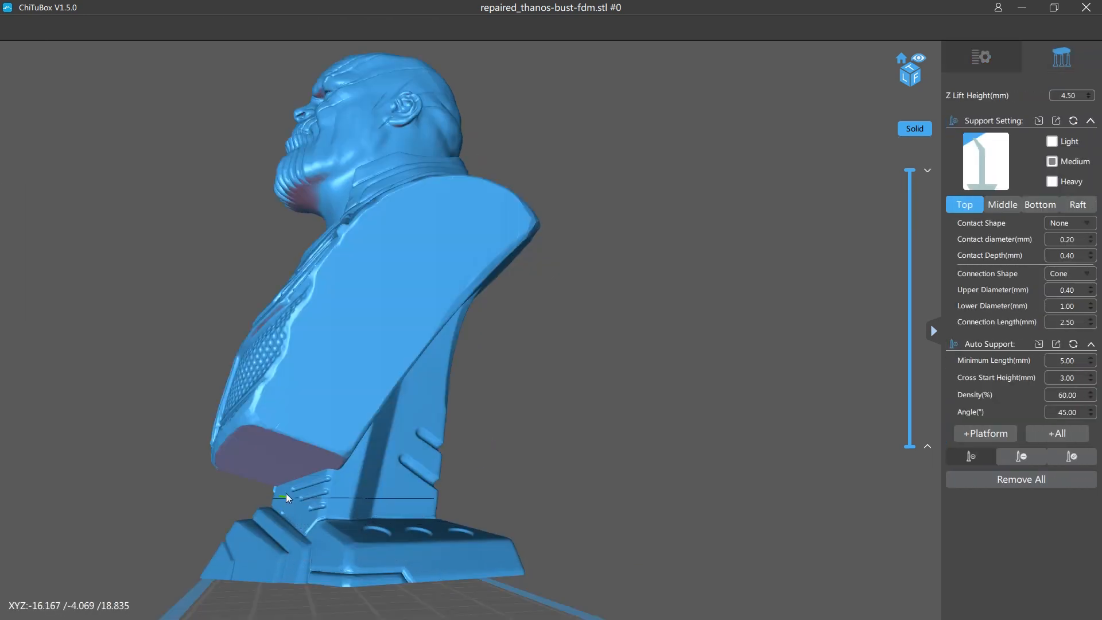
scroll(280, 472, up, 2)
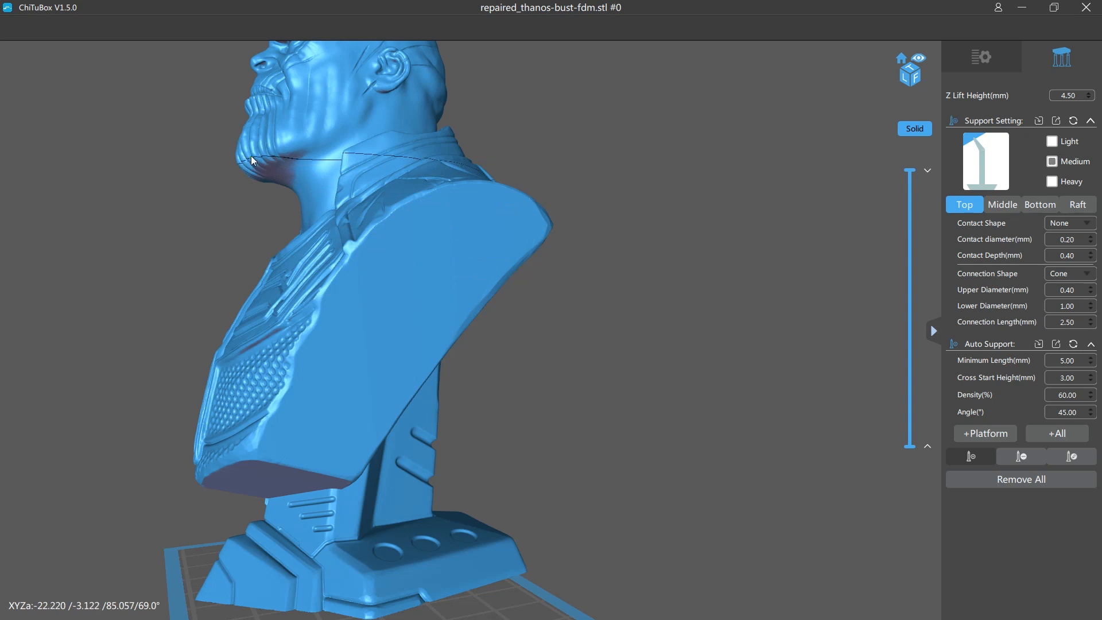
drag(277, 140, 370, 141)
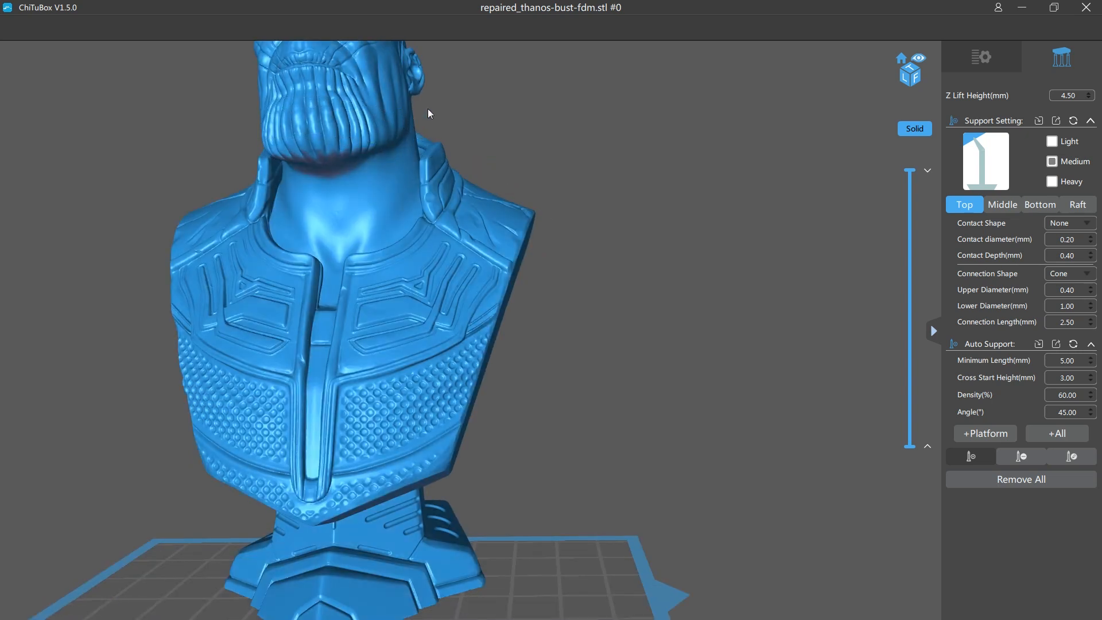
scroll(428, 109, up, 3)
drag(374, 210, 518, 207)
right_drag(517, 208, 555, 210)
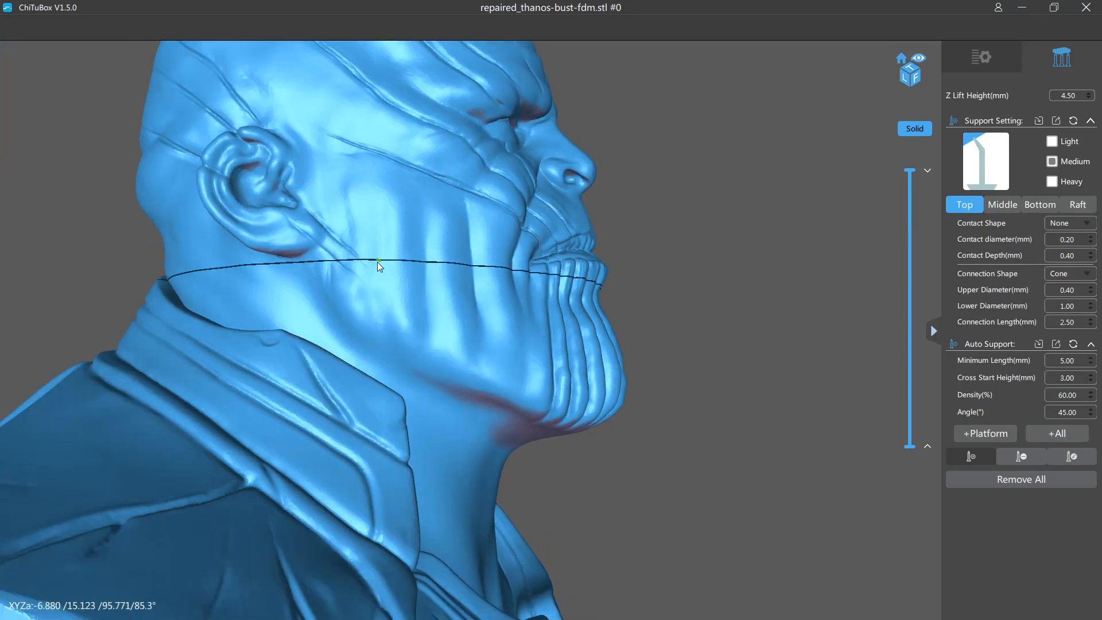
right_drag(372, 246, 387, 181)
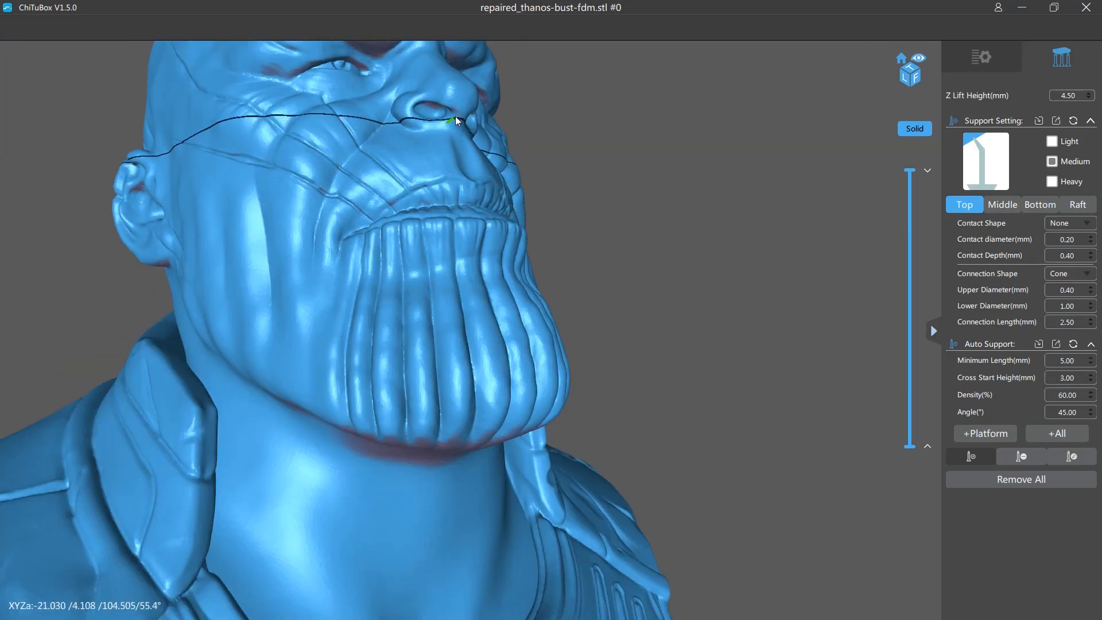
click(465, 102)
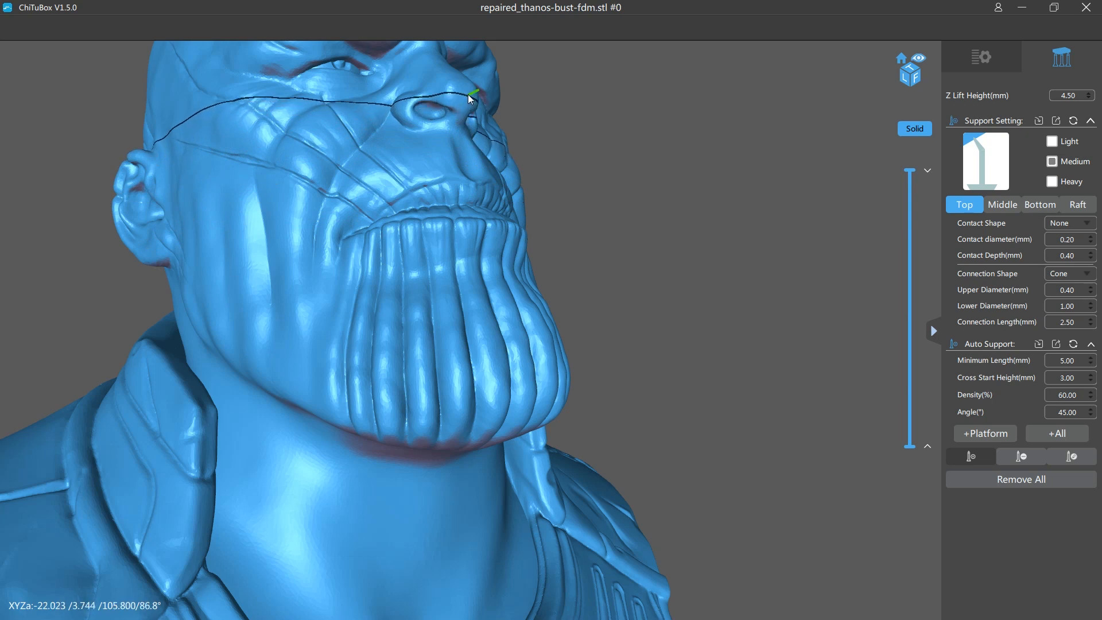
right_drag(457, 94, 524, 227)
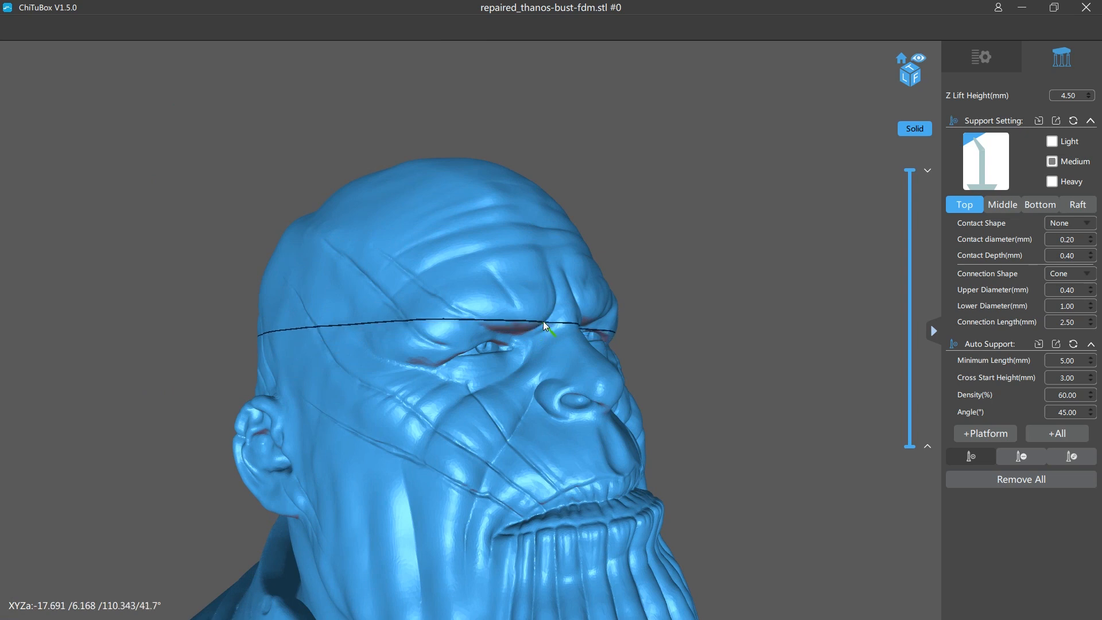
Examine the overhangs around the eyes and on the underside of the chest in support editing mode
right_drag(545, 284, 556, 452)
right_drag(522, 350, 585, 410)
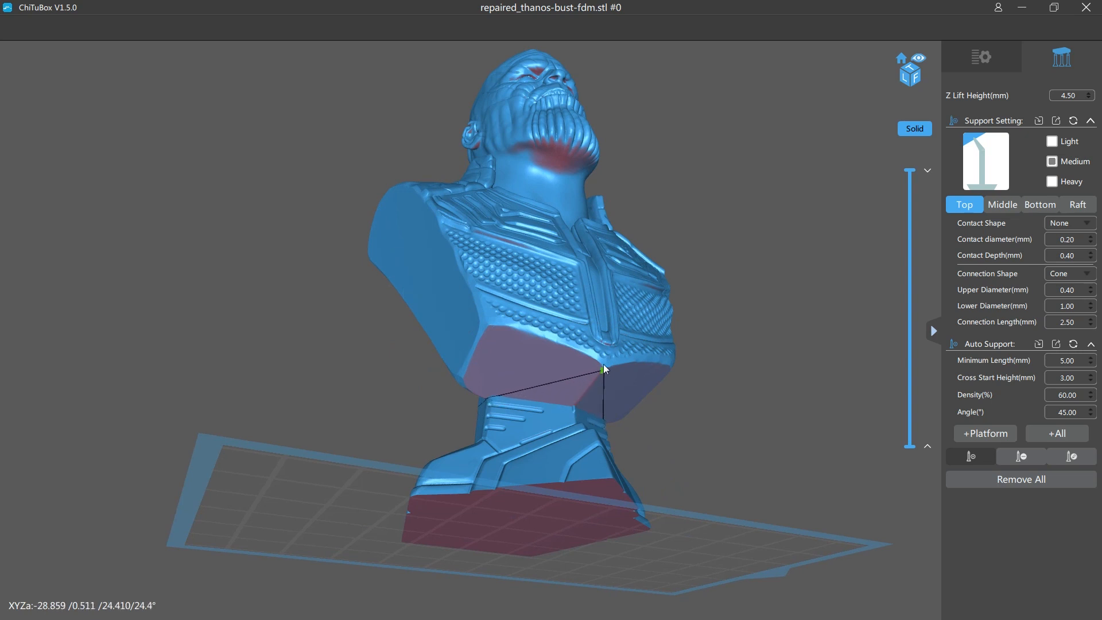
right_drag(664, 374, 628, 441)
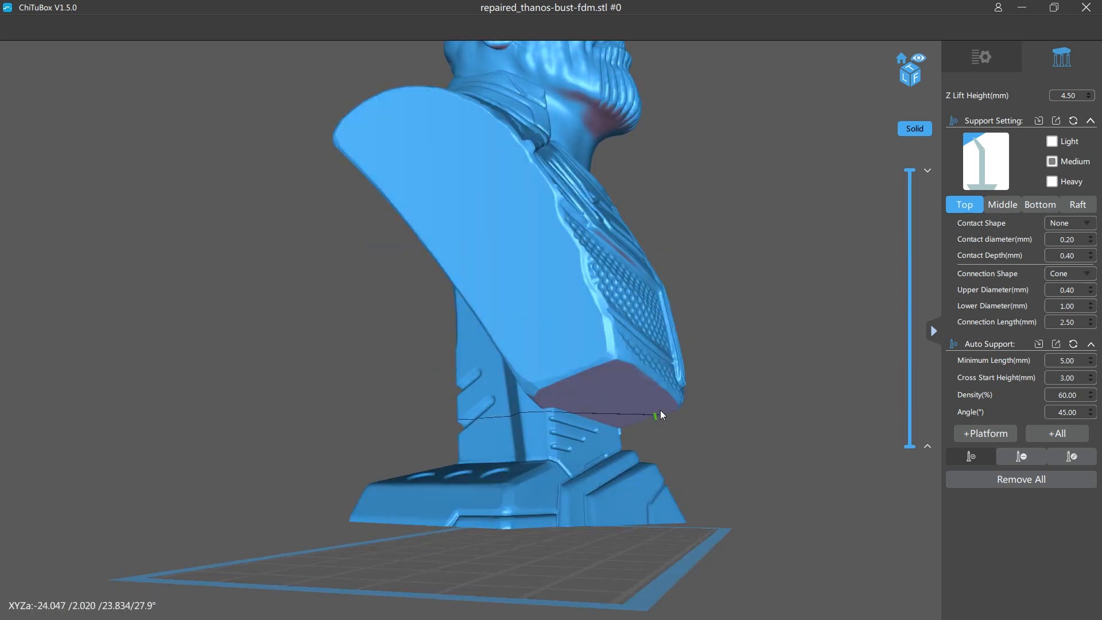
right_drag(648, 377, 573, 250)
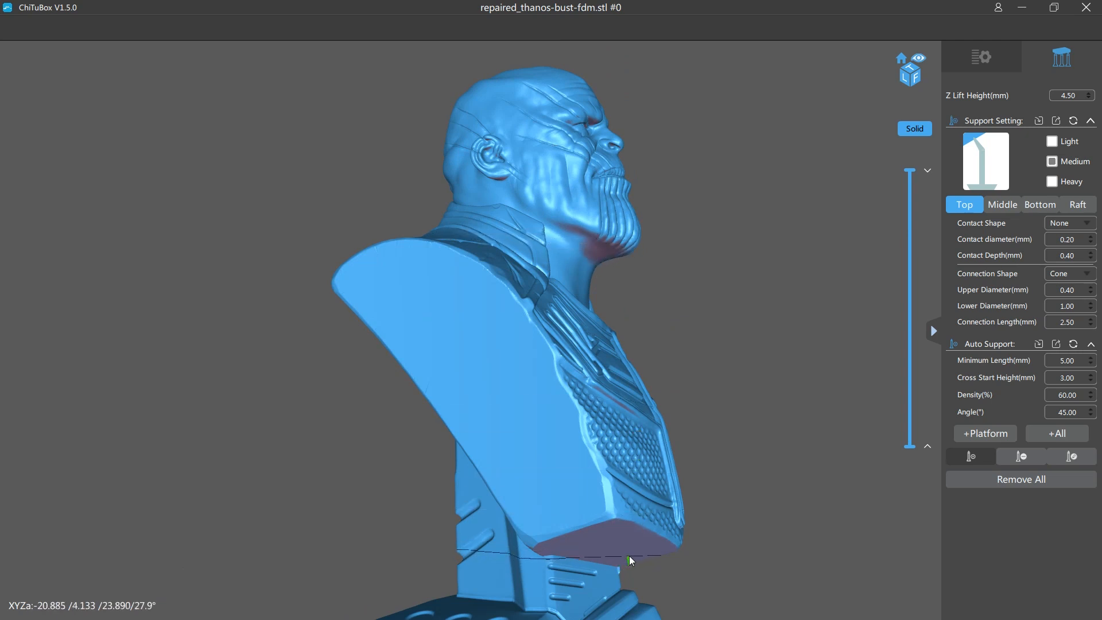
right_drag(616, 546, 676, 543)
scroll(445, 345, down, 5)
right_drag(678, 497, 484, 514)
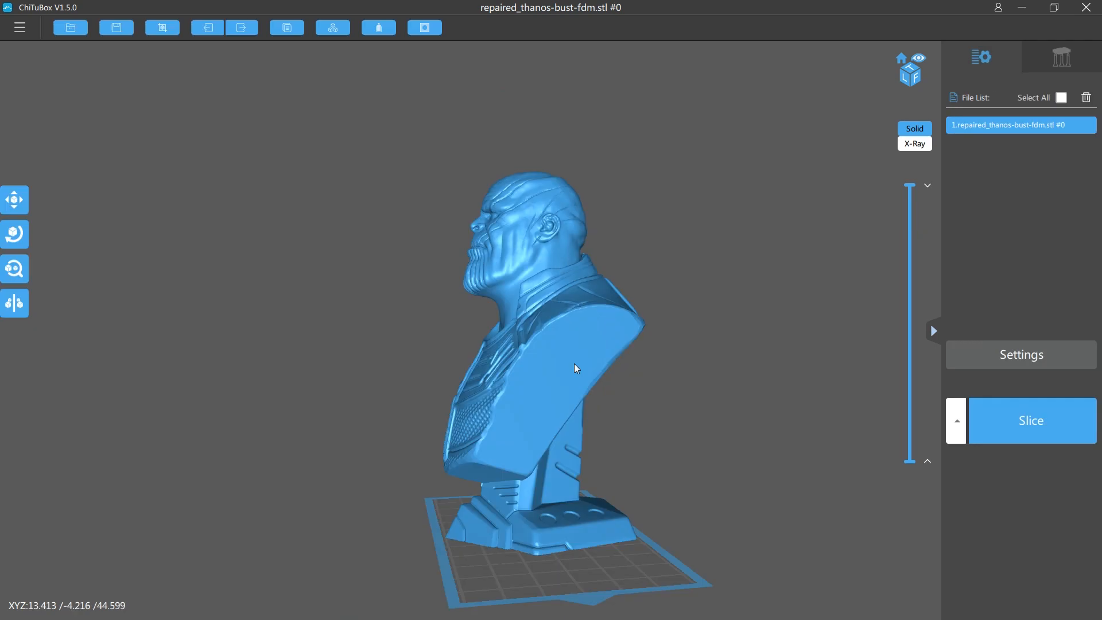
Leave support editing and examine the whole bust, including the flat underside of its base
scroll(574, 364, down, 2)
right_drag(579, 494, 515, 191)
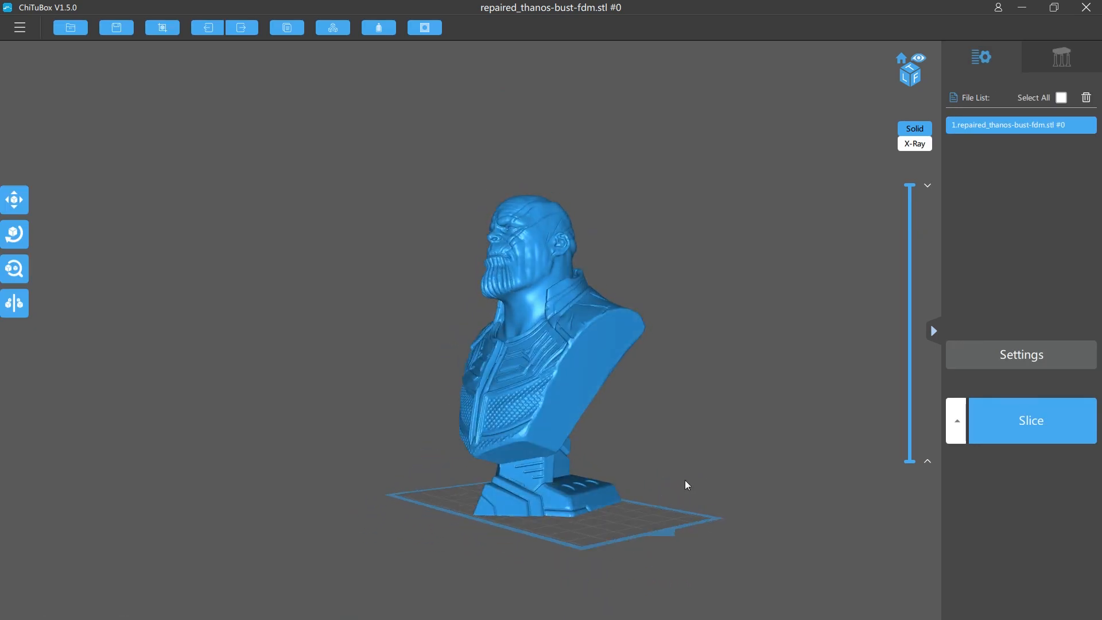
right_drag(685, 480, 608, 479)
scroll(531, 543, up, 3)
right_drag(507, 543, 443, 553)
scroll(542, 554, up, 3)
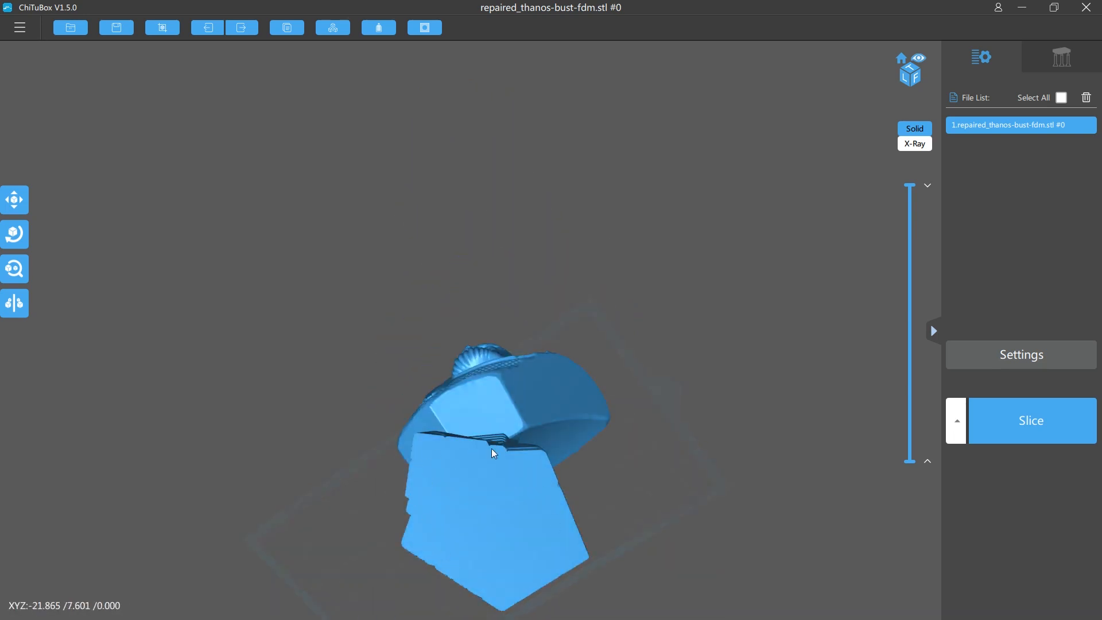
right_drag(482, 427, 518, 363)
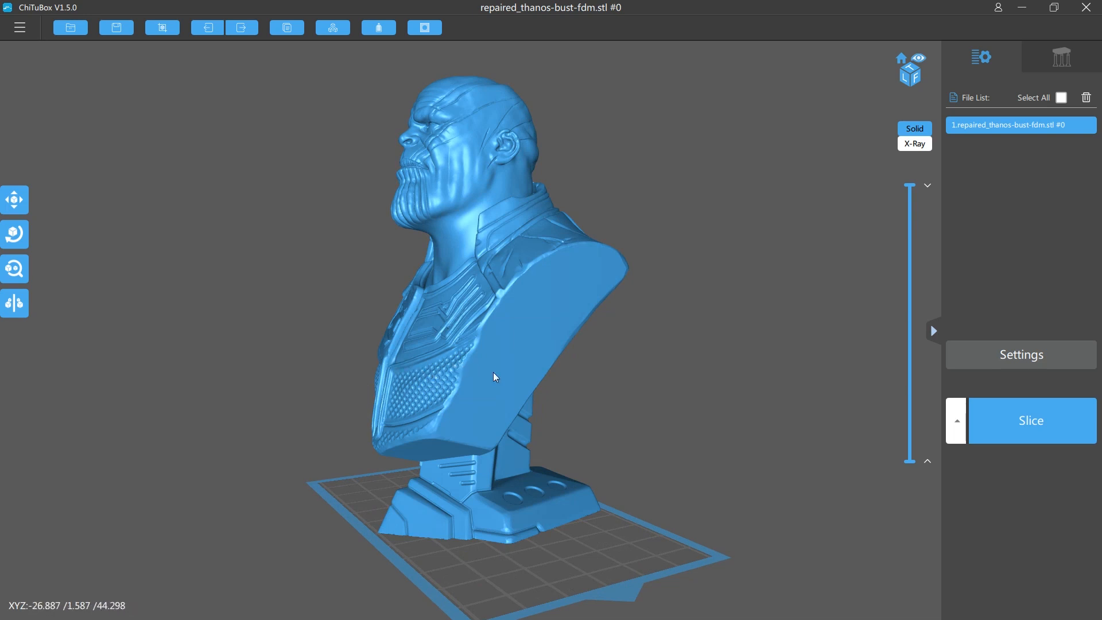
Hollow the bust inward with a 1.60 mm wall at 0.00% precision and inspect the cavity in a cross-section at mid-height
click(379, 28)
click(413, 120)
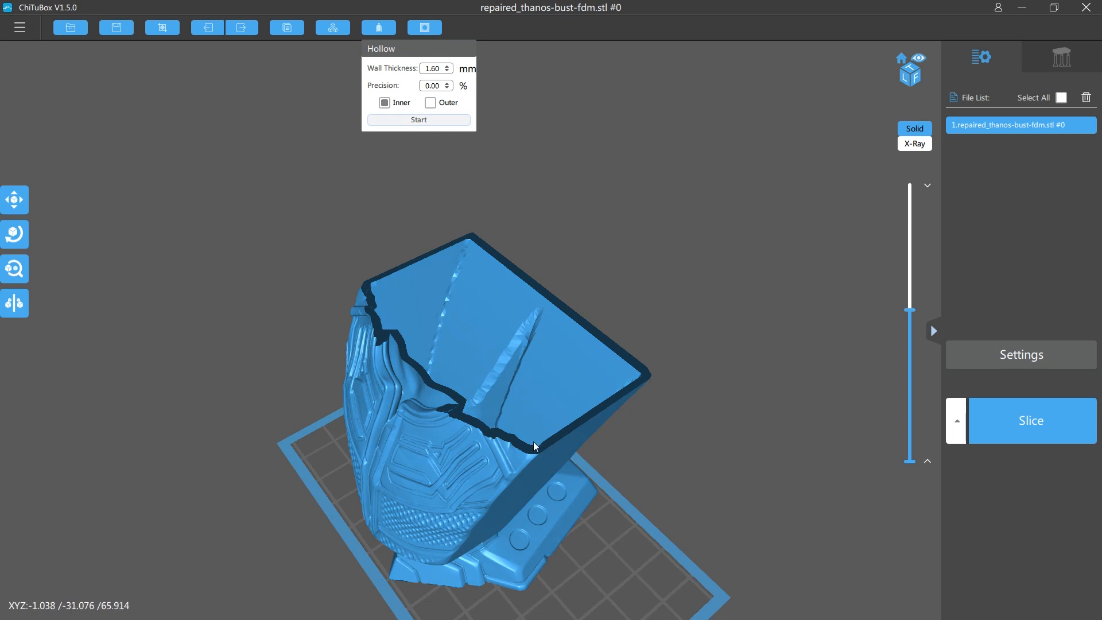
right_drag(596, 537, 581, 395)
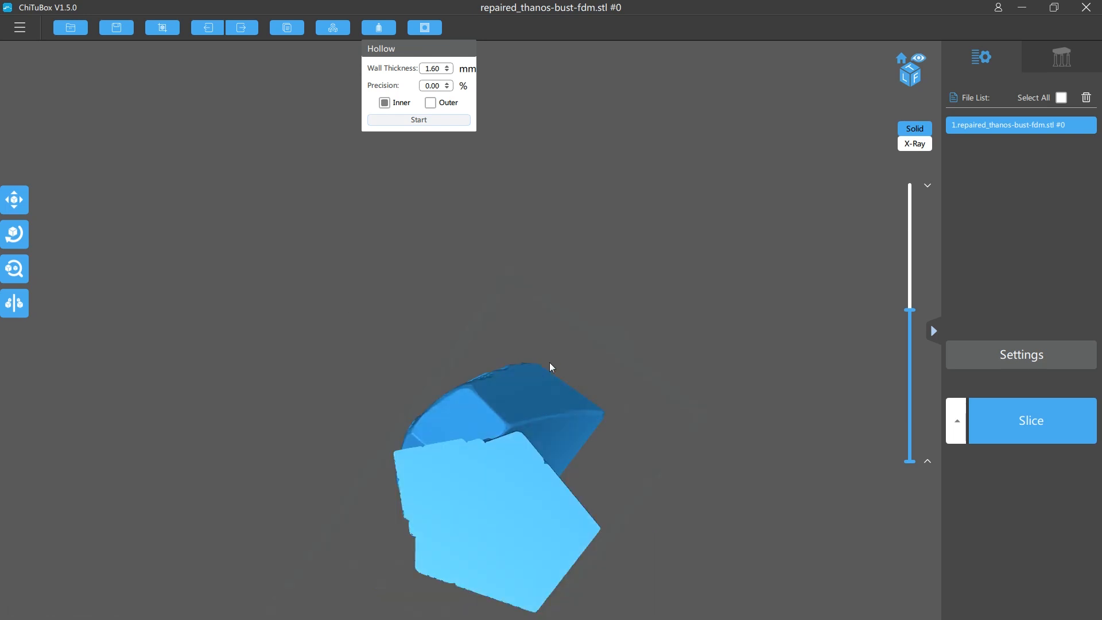
right_drag(550, 362, 416, 515)
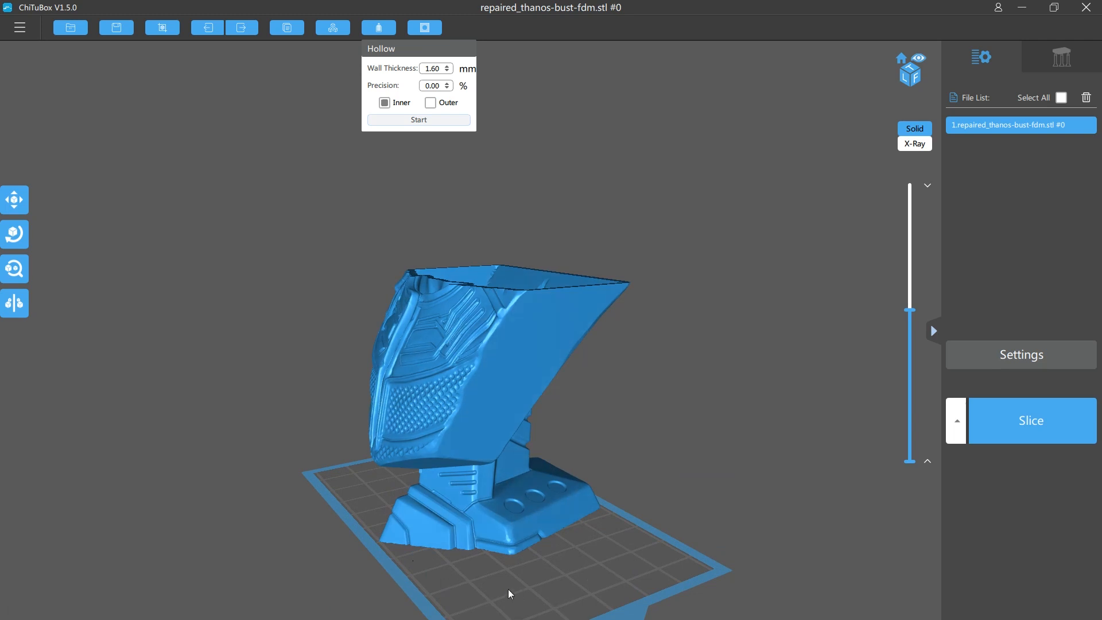
right_drag(556, 577, 486, 579)
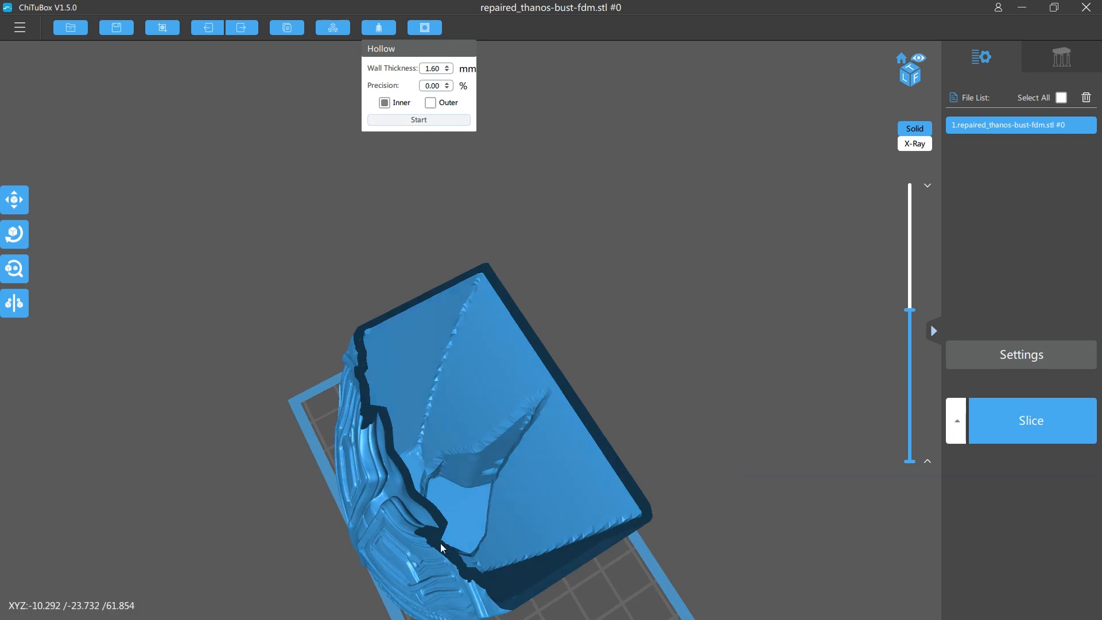
drag(501, 590, 535, 481)
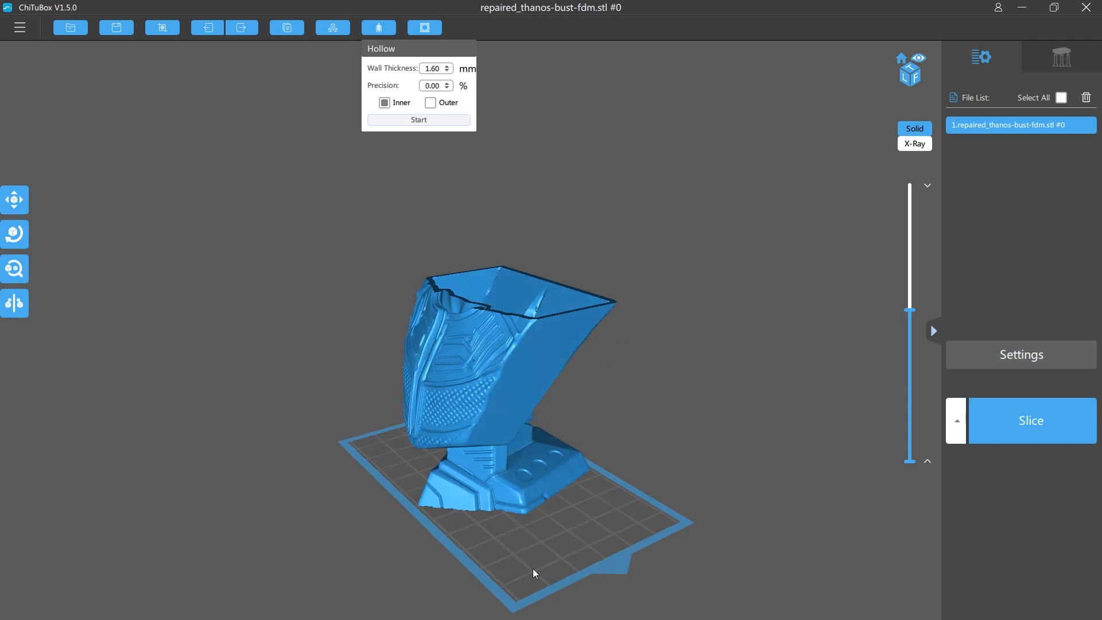
drag(533, 570, 565, 486)
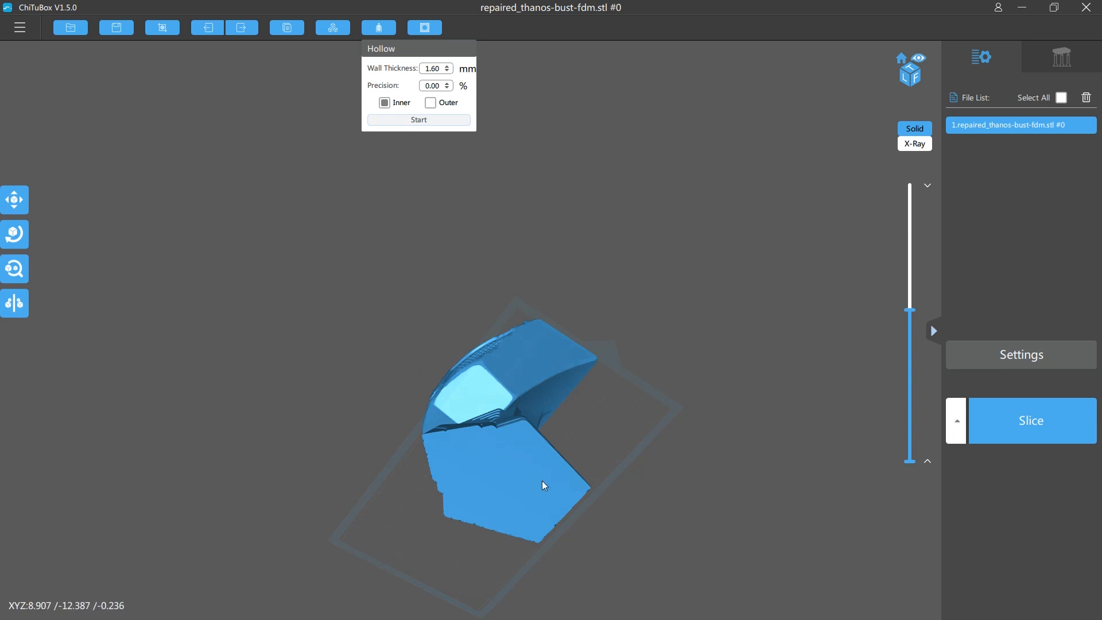
Examine the wall thickness of the hollowed bust around the mid-height cross-section, from below and above
drag(498, 495, 589, 528)
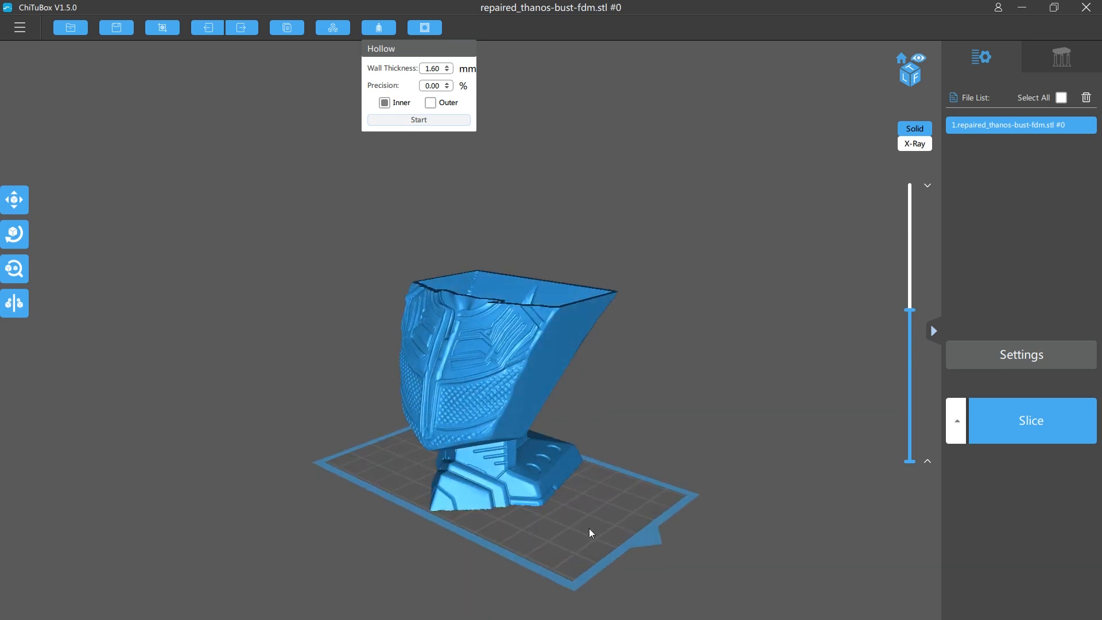
drag(631, 497, 612, 491)
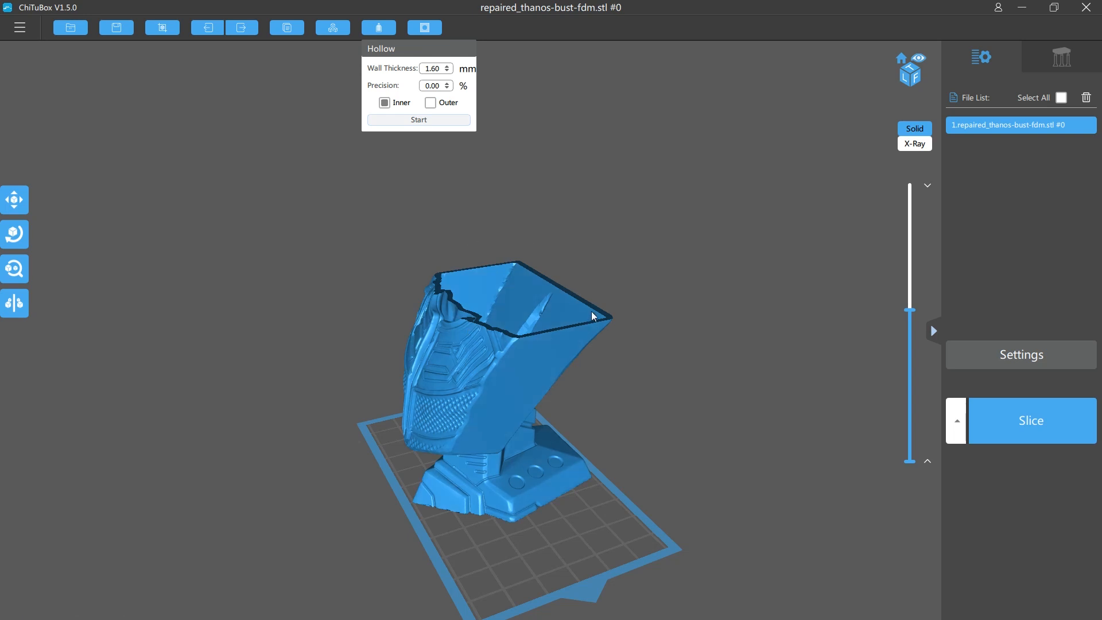
right_drag(550, 450, 567, 394)
mouse_move(513, 521)
right_down()
mouse_move(561, 406)
mouse_move(514, 515)
right_up()
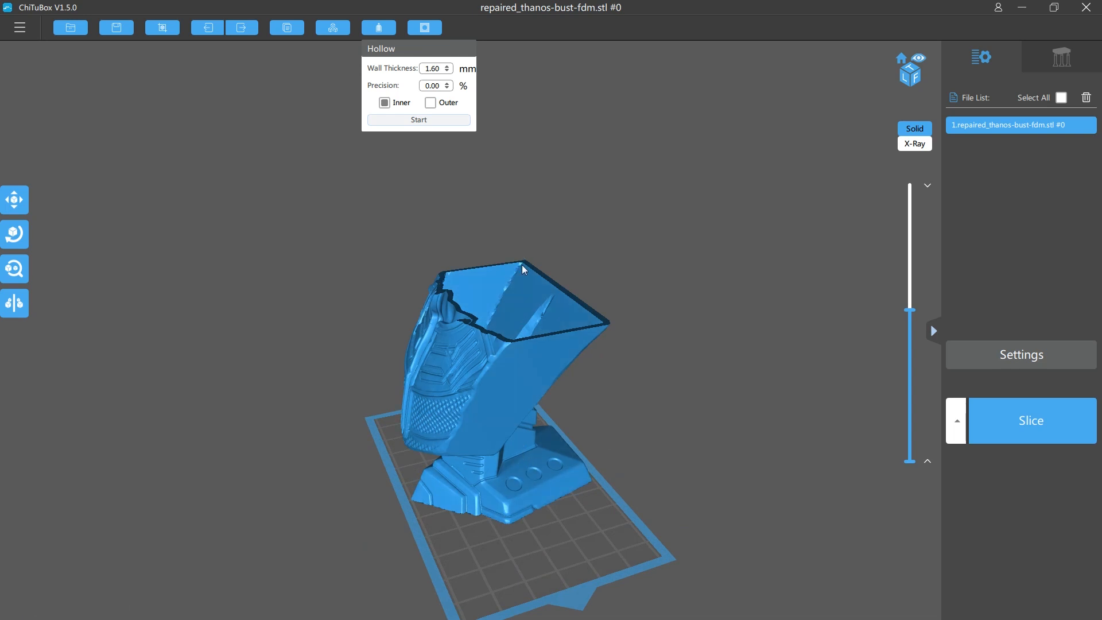
right_drag(557, 269, 587, 396)
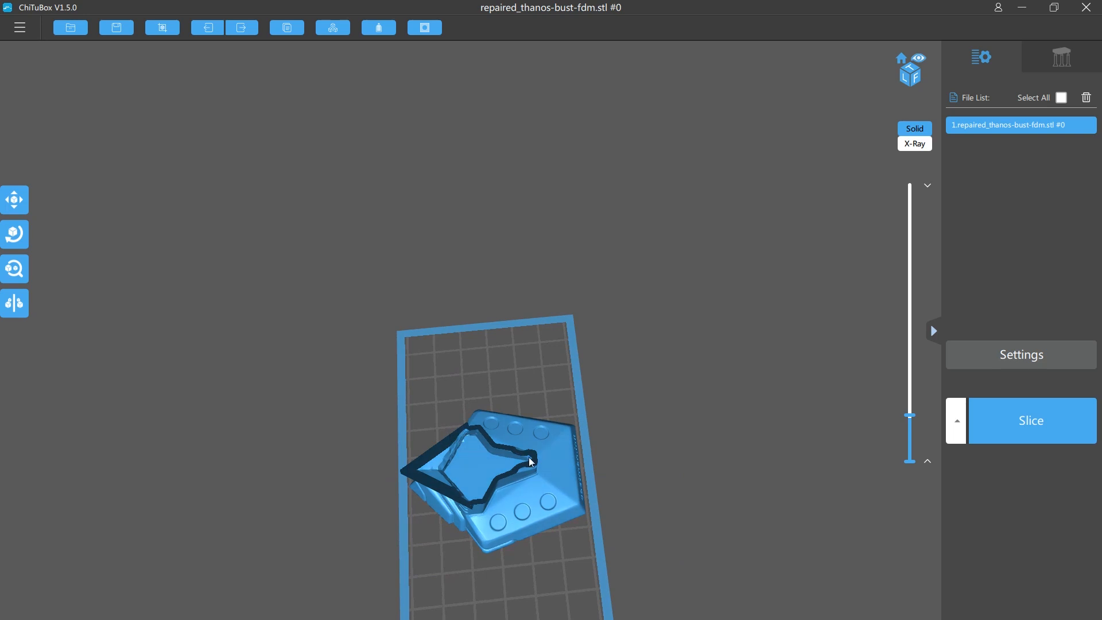
Inspect the cavity in cross-sections through the pedestal neck and at 81.251 mm height, and restore the full-height view of the bust
right_drag(436, 494, 595, 449)
right_drag(593, 446, 595, 417)
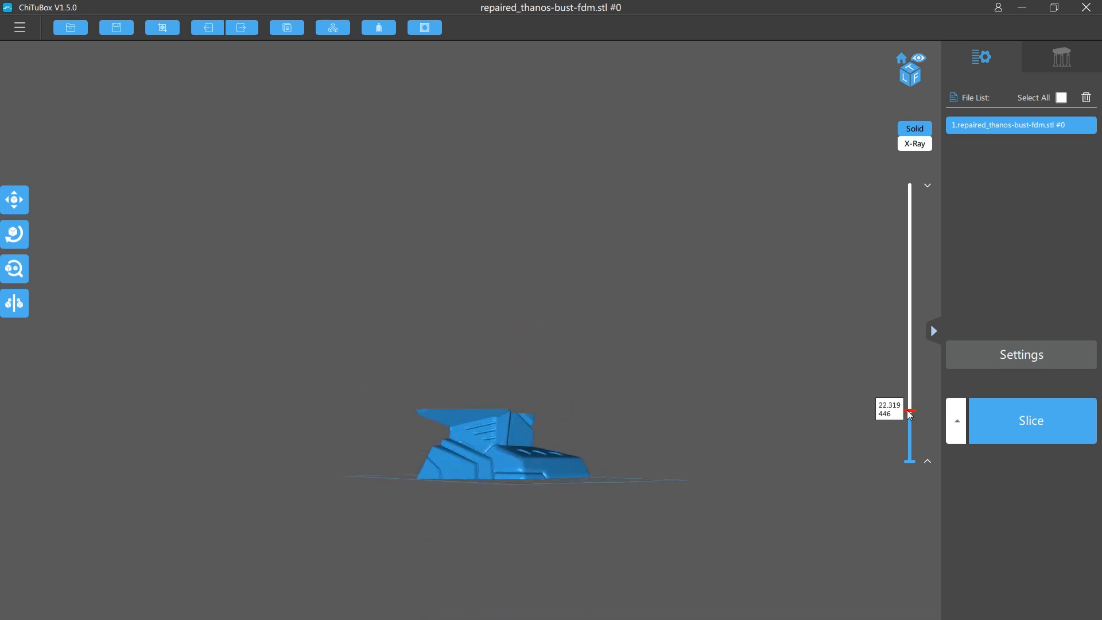
drag(910, 413, 910, 420)
drag(910, 415, 912, 276)
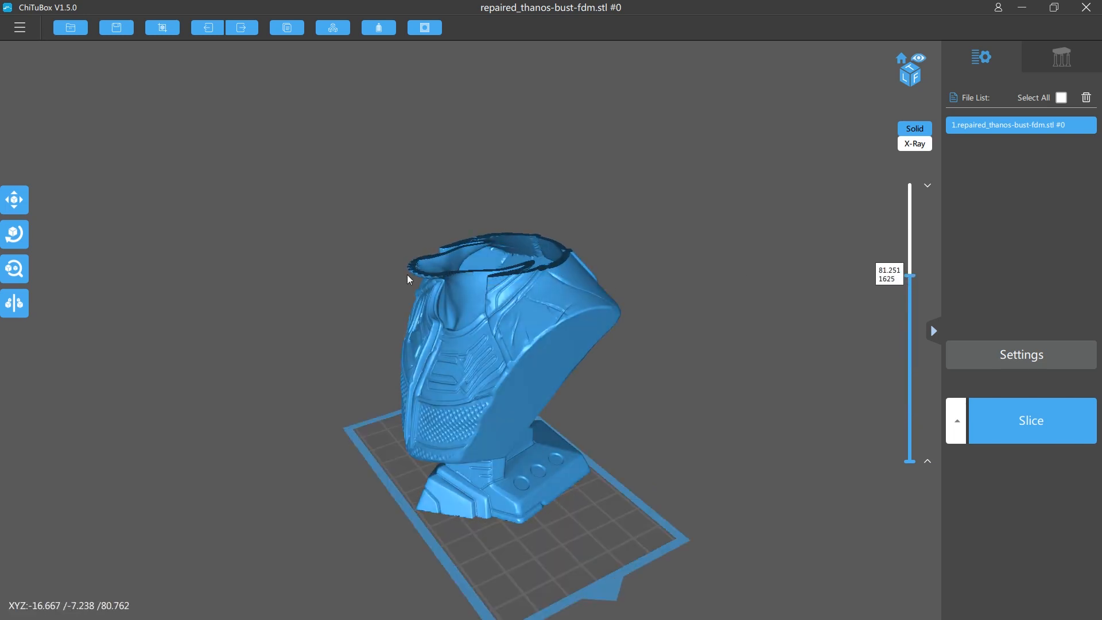
drag(914, 281, 913, 184)
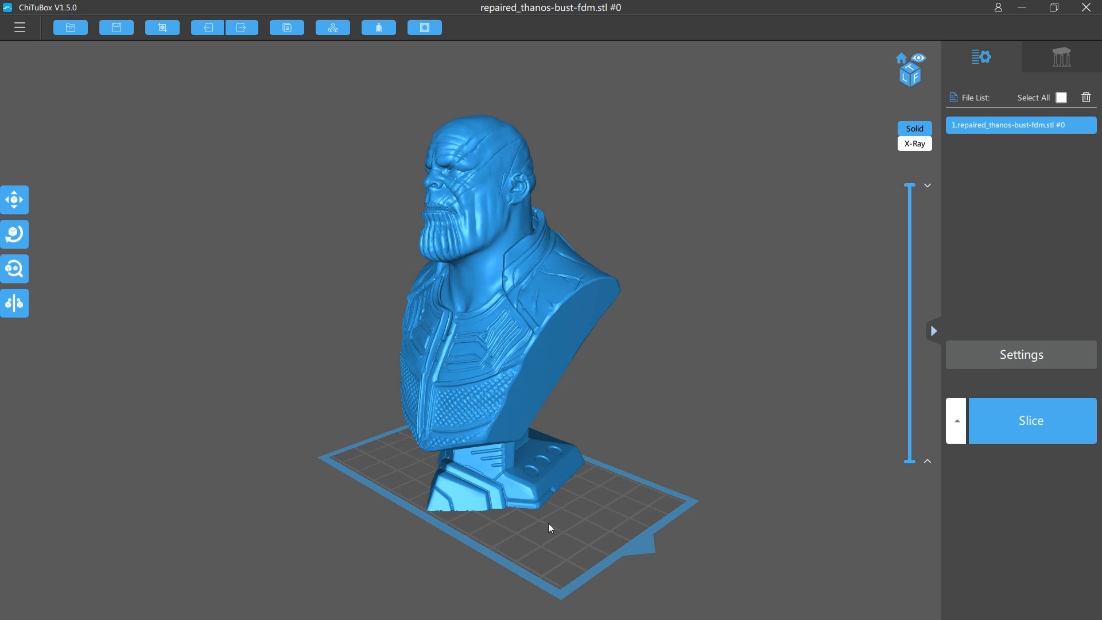
Isolate a thin section of the base with its upper cut at 9.028 mm (layer 180) and inspect its interior from below
right_drag(549, 522, 536, 527)
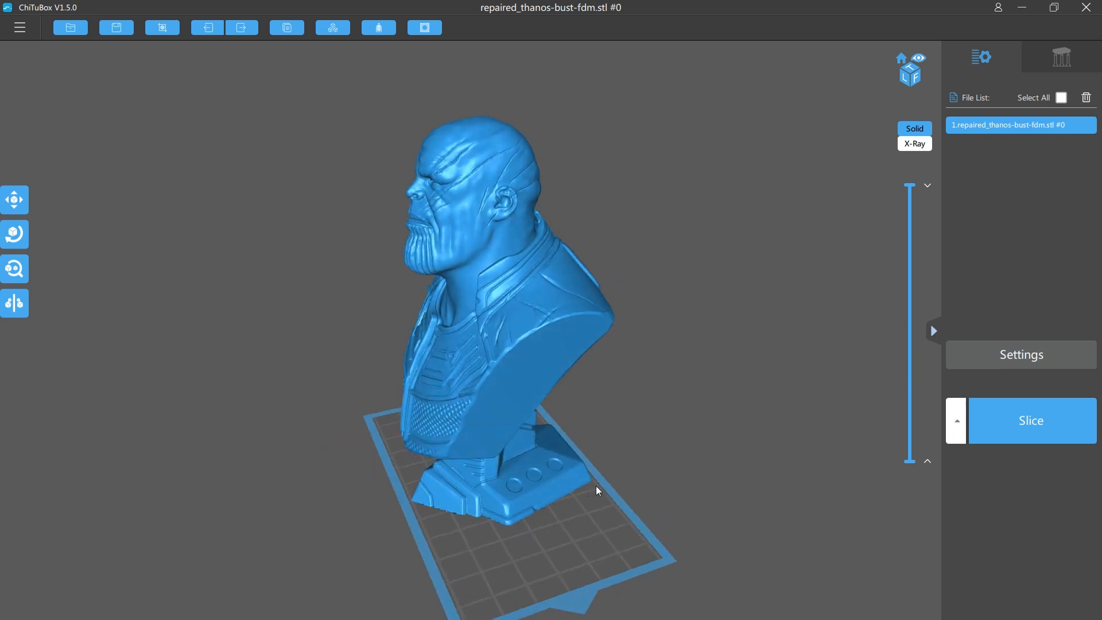
right_drag(658, 525, 756, 272)
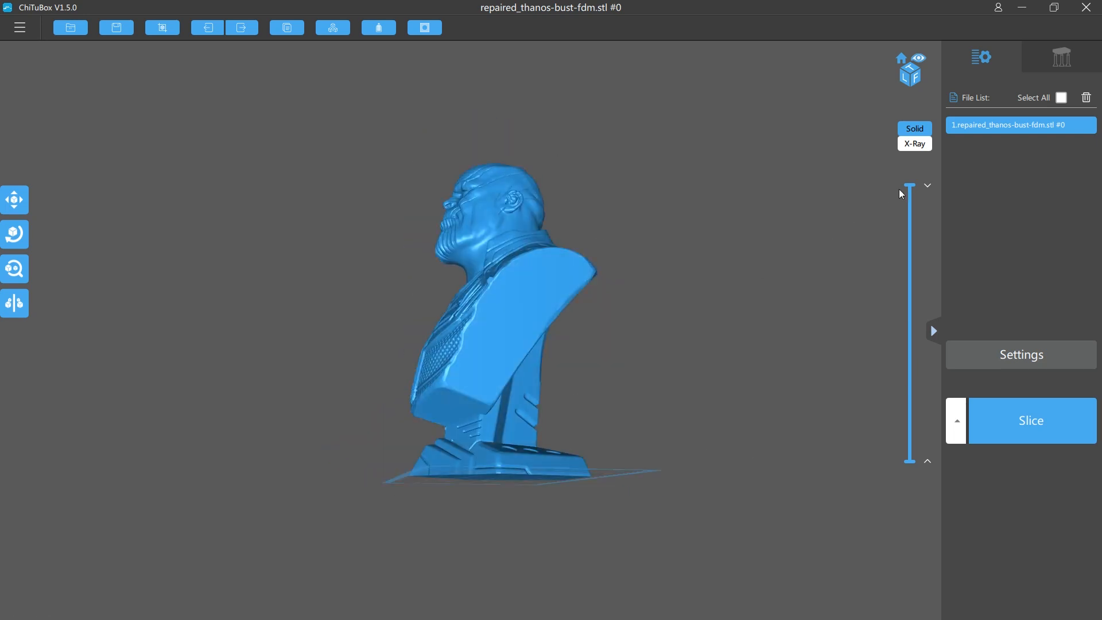
drag(907, 186, 905, 446)
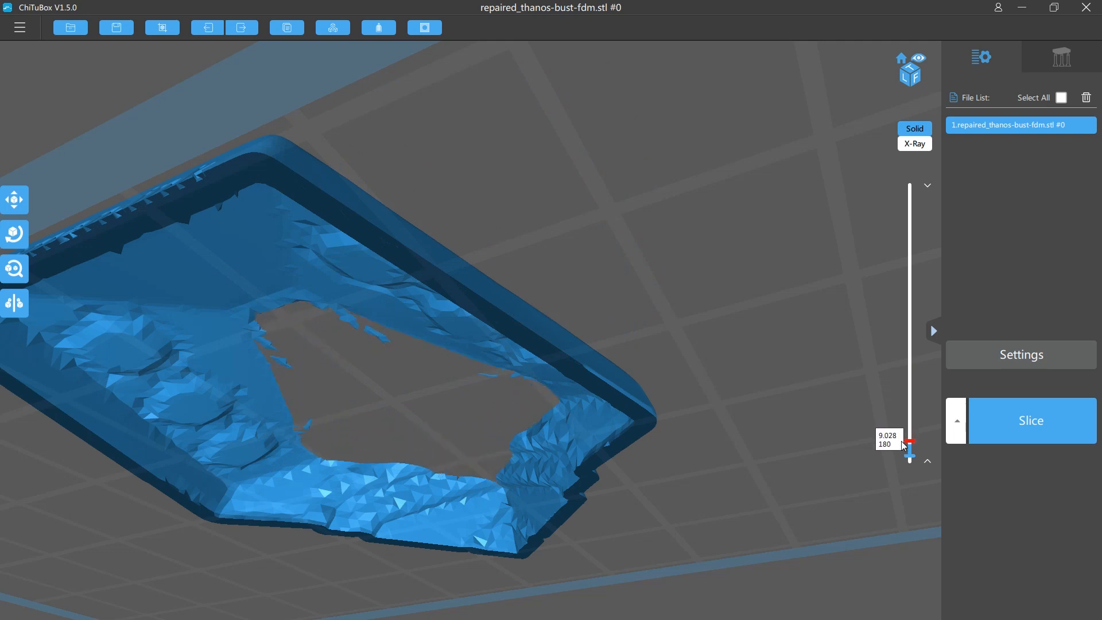
scroll(540, 403, up, 2)
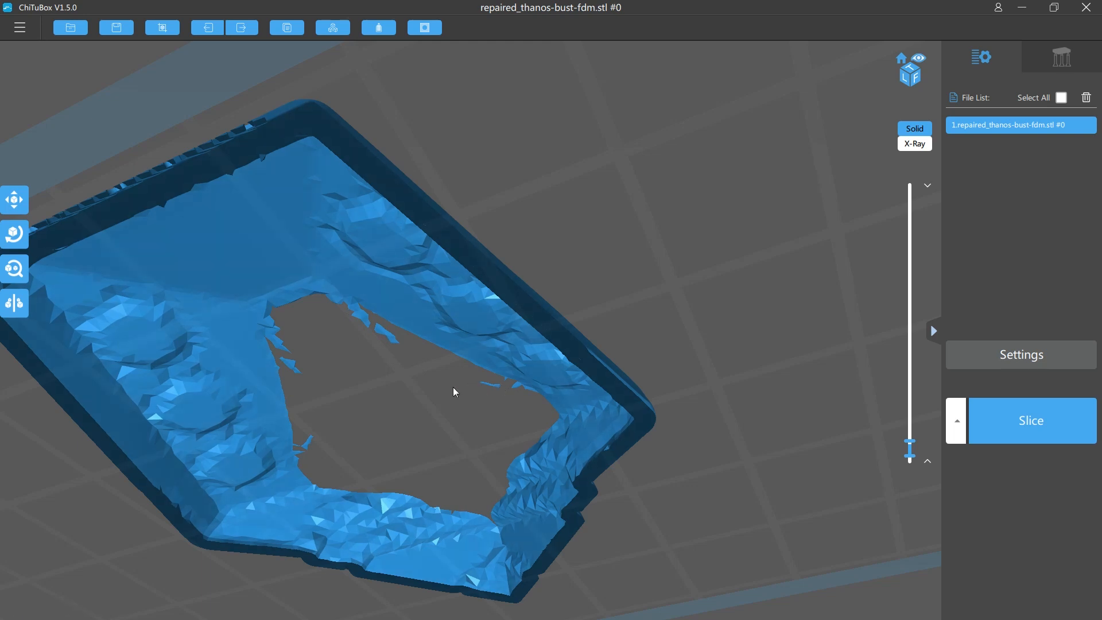
drag(910, 442, 910, 441)
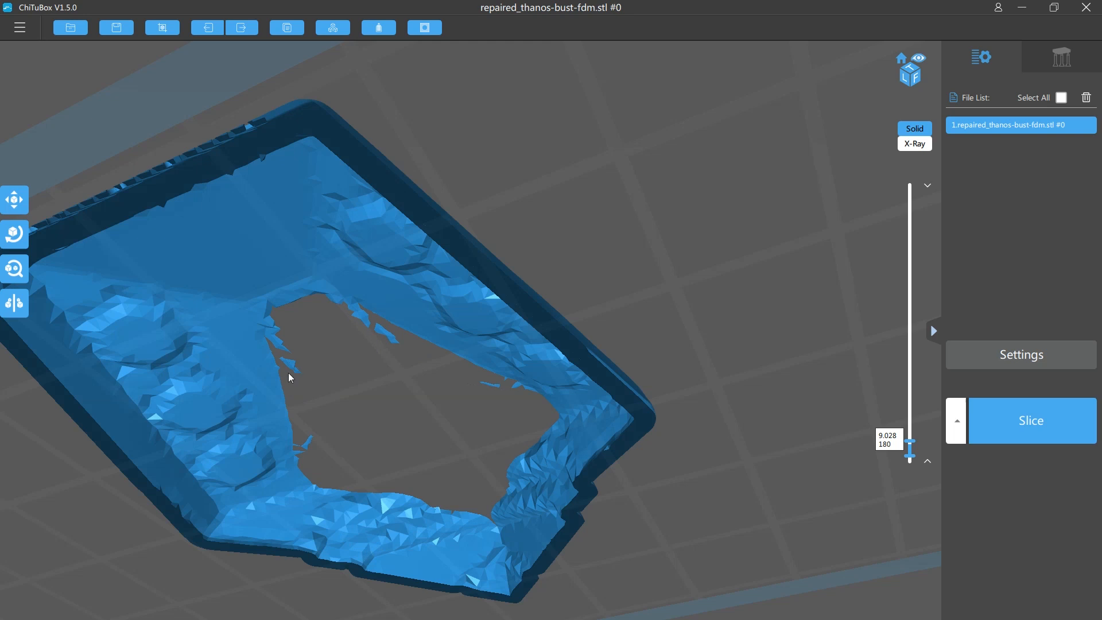
Examine the edges of the opening in the base section from above and below, stepping the upper cut to layer 180
drag(297, 378, 494, 290)
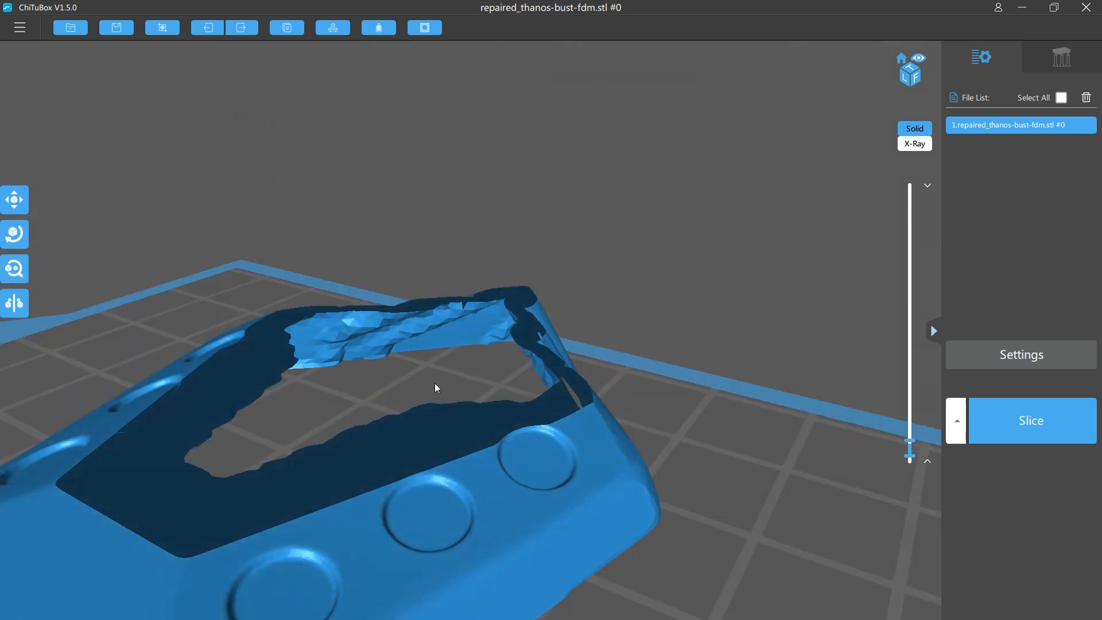
drag(256, 440, 618, 408)
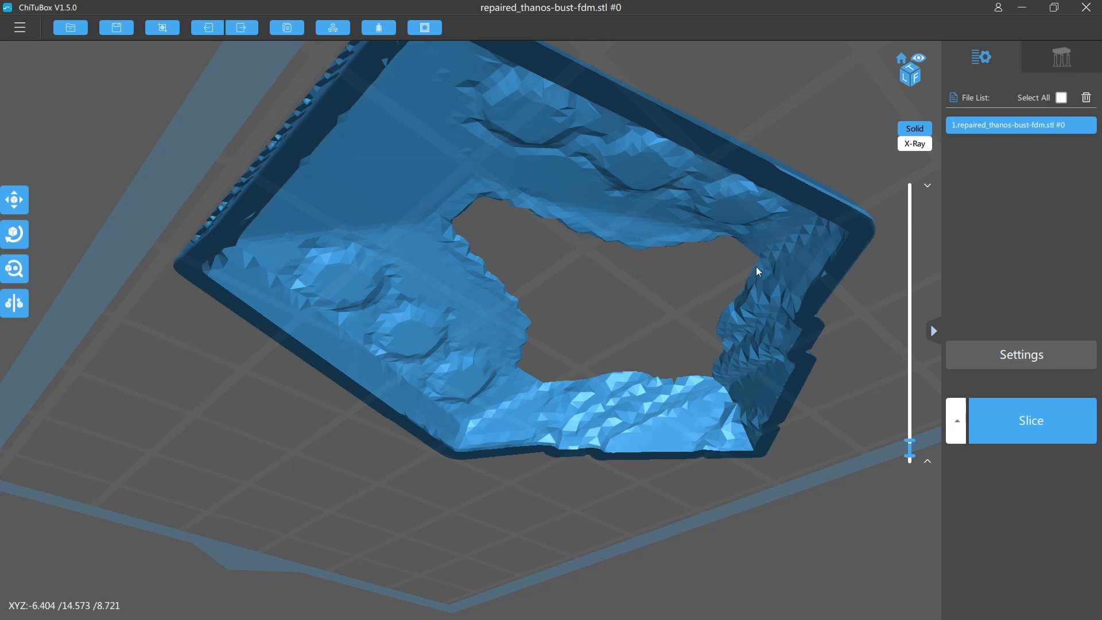
key(Down)
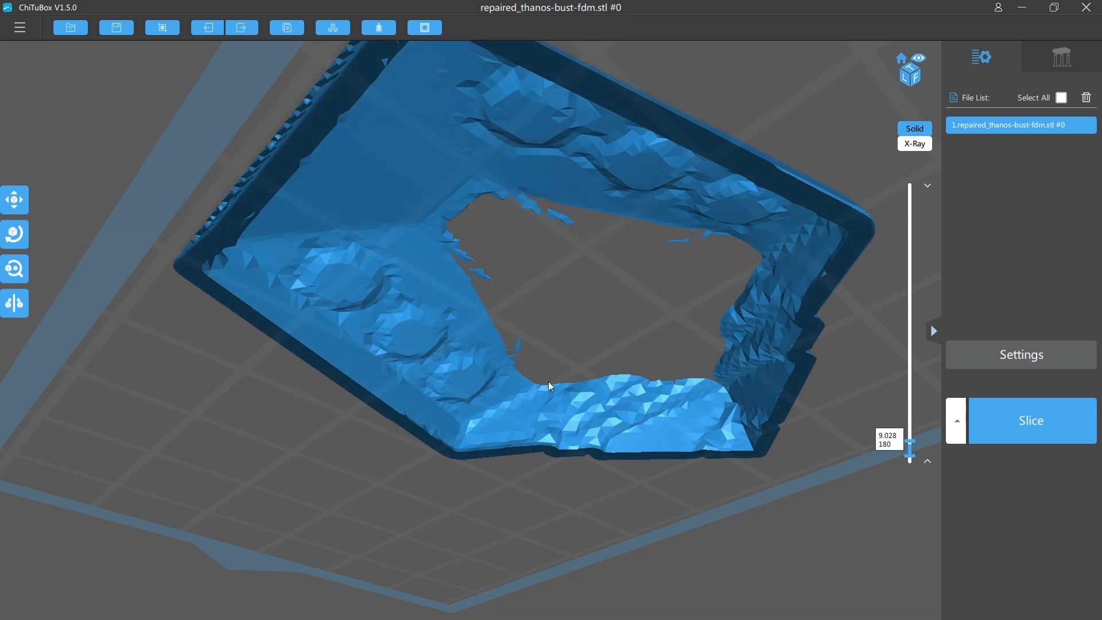